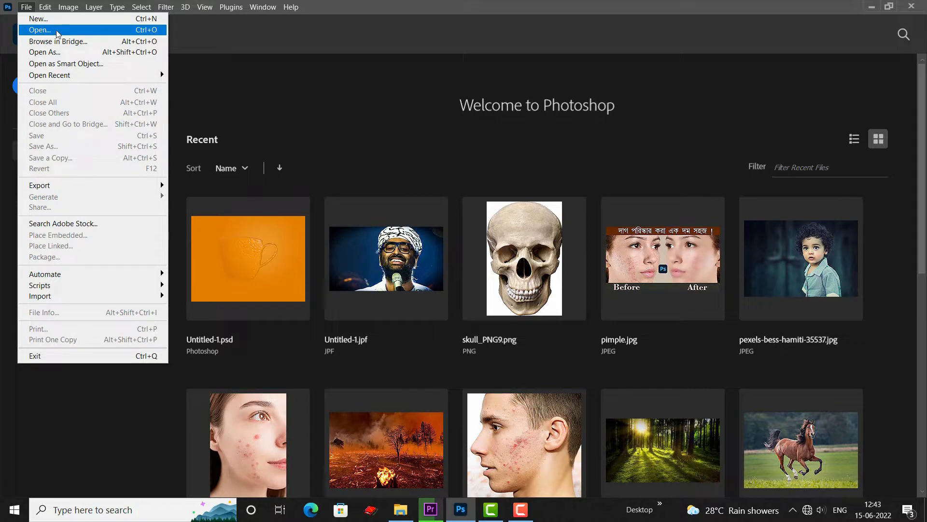
Step: Open the image Two+Leaves+and+a+Bud from the animate folder on USB Drive (E:)
left_click(57, 31)
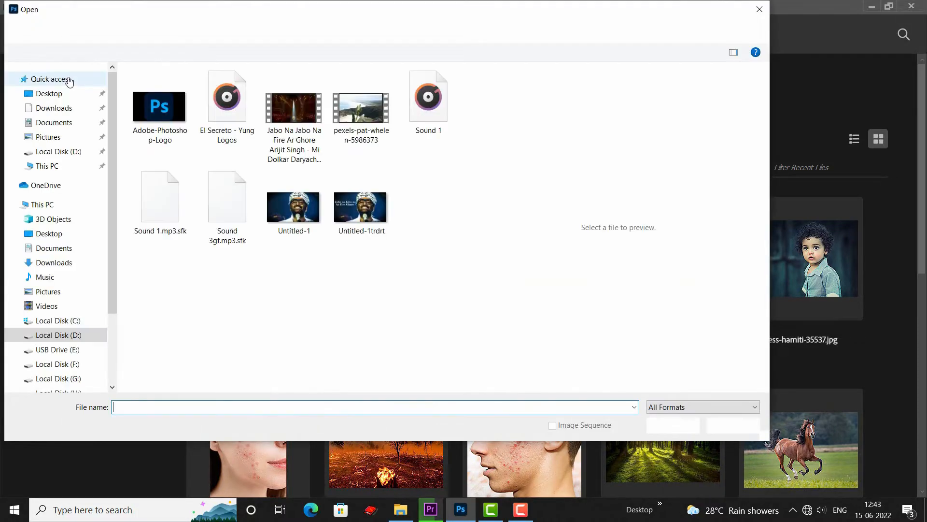
scroll(87, 275, "down", 2)
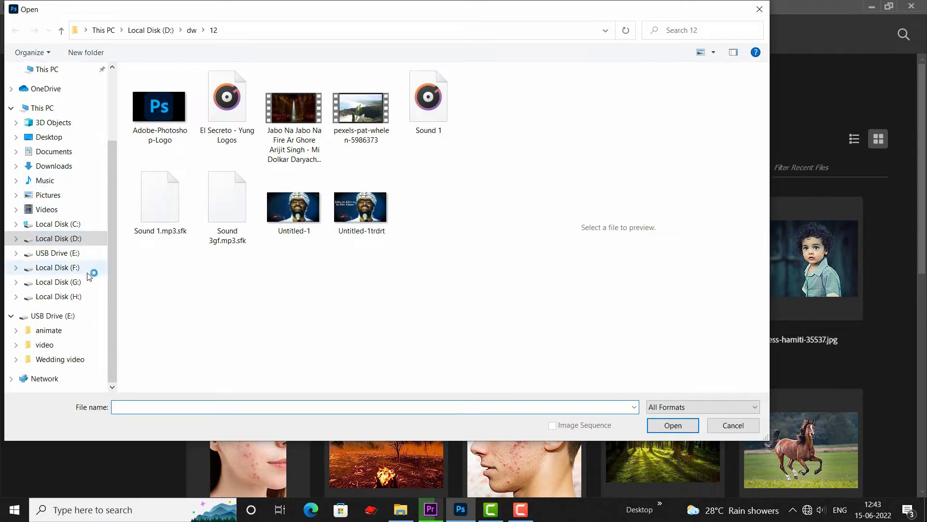
left_click(45, 332)
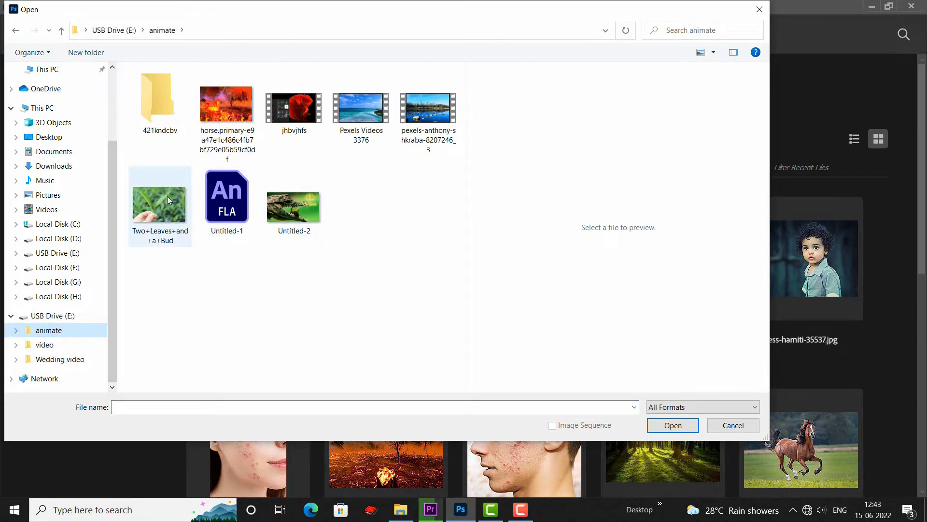
left_click(151, 220)
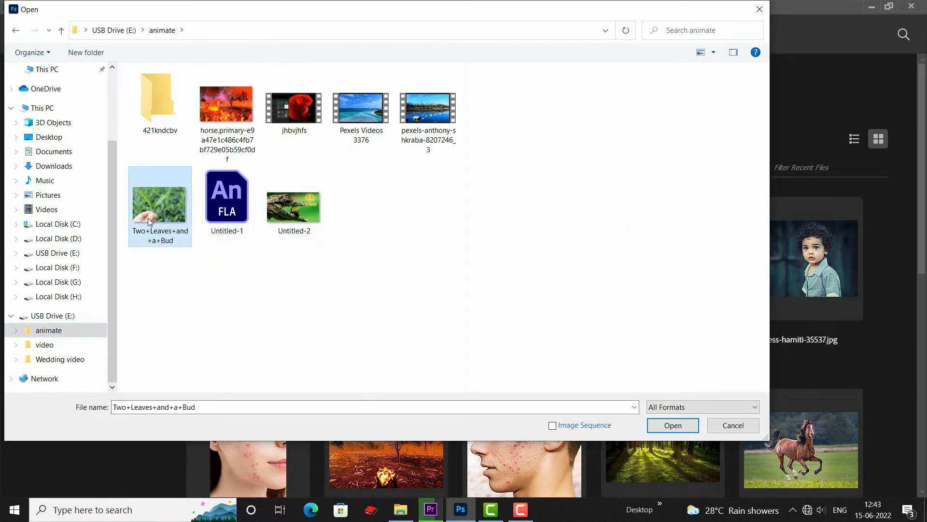
left_click(673, 425)
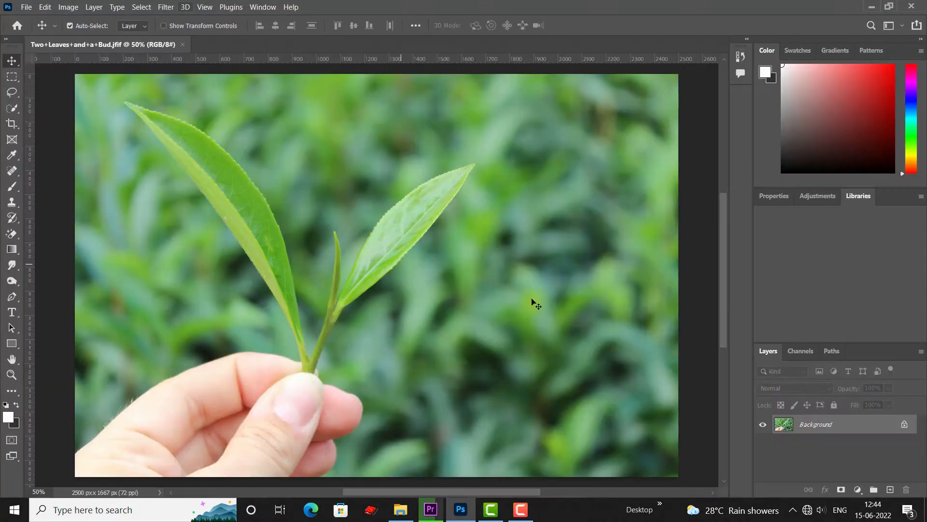
Step: Unlock the Background layer of the leaf photo
scroll(531, 300, "down", 2)
scroll(385, 272, "up", 3)
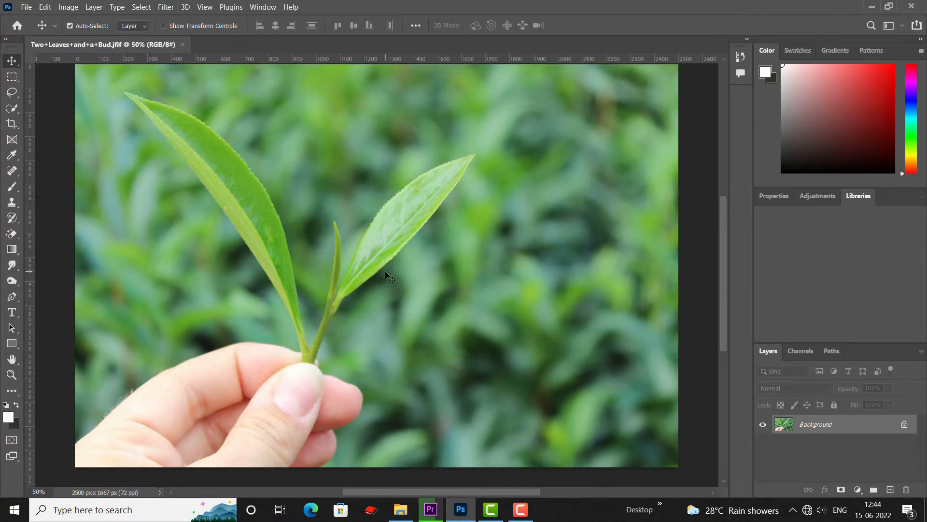
scroll(386, 273, "down", 4)
scroll(385, 274, "up", 2)
left_click(904, 425)
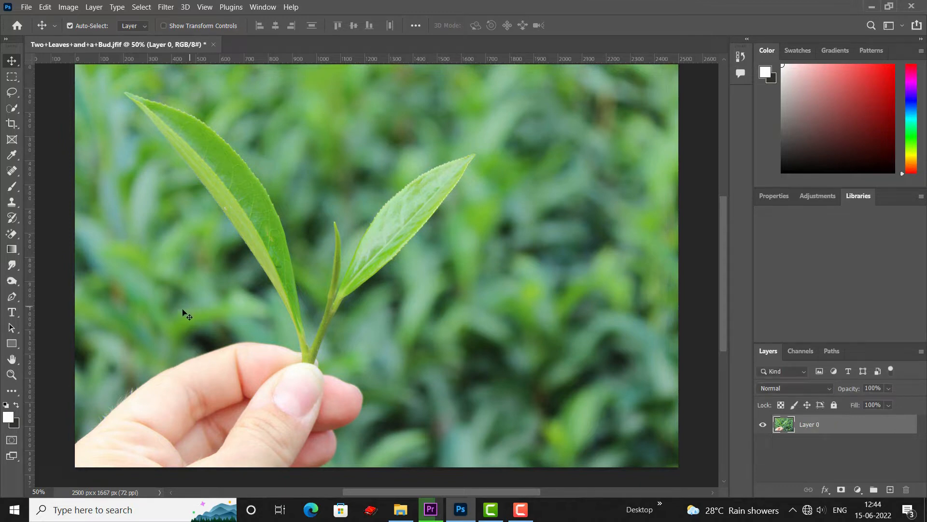
Step: Select both leaves, the small bud and their stem down to the fingertips with the Quick Selection Tool
left_click(19, 112)
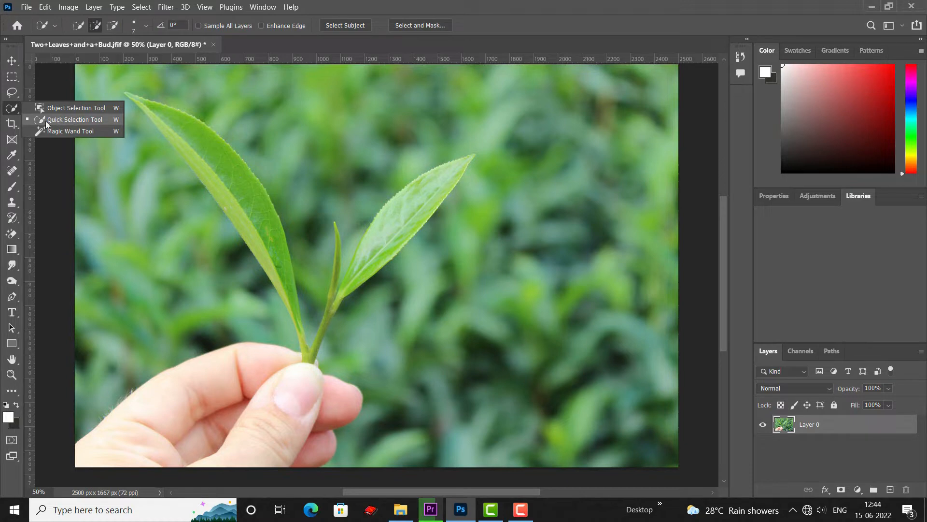
left_click(84, 119)
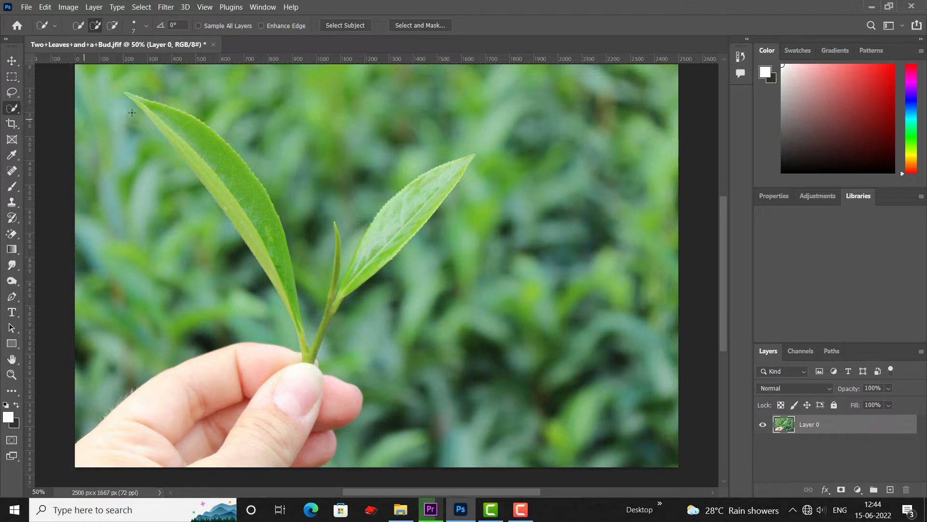
mouse_move(134, 97)
left_mouse_down()
mouse_move(190, 137)
mouse_move(207, 170)
mouse_move(200, 166)
mouse_move(248, 208)
mouse_move(290, 280)
mouse_move(309, 358)
mouse_move(345, 268)
mouse_move(396, 207)
left_mouse_up()
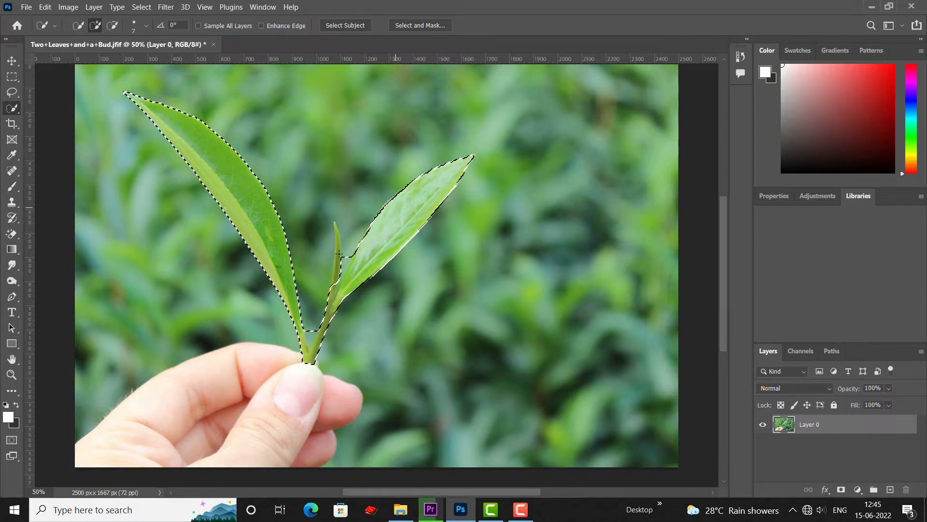
left_click_drag(336, 235, 331, 218)
key("ctrl+plus")
key("ctrl+plus")
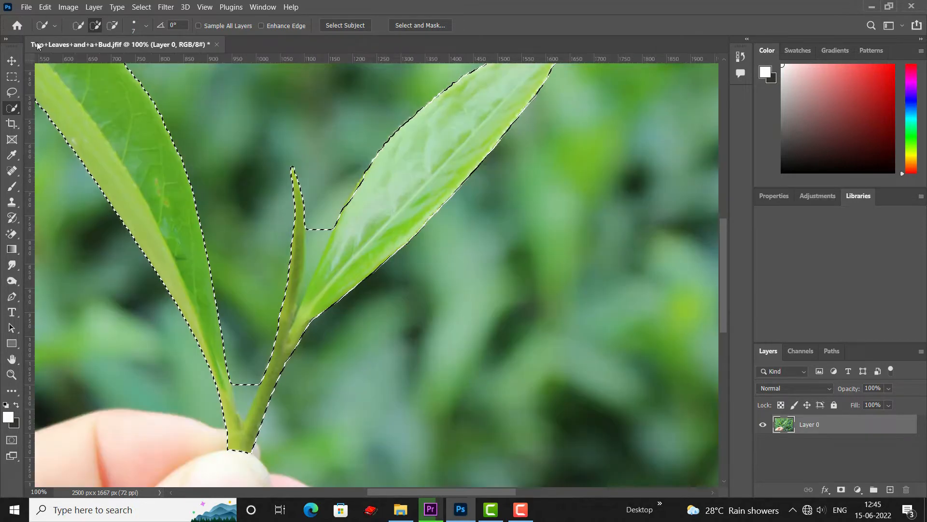
Step: Subtract the background gaps between the bud and the smaller leaf and between the two stems from the selection
left_click(114, 26)
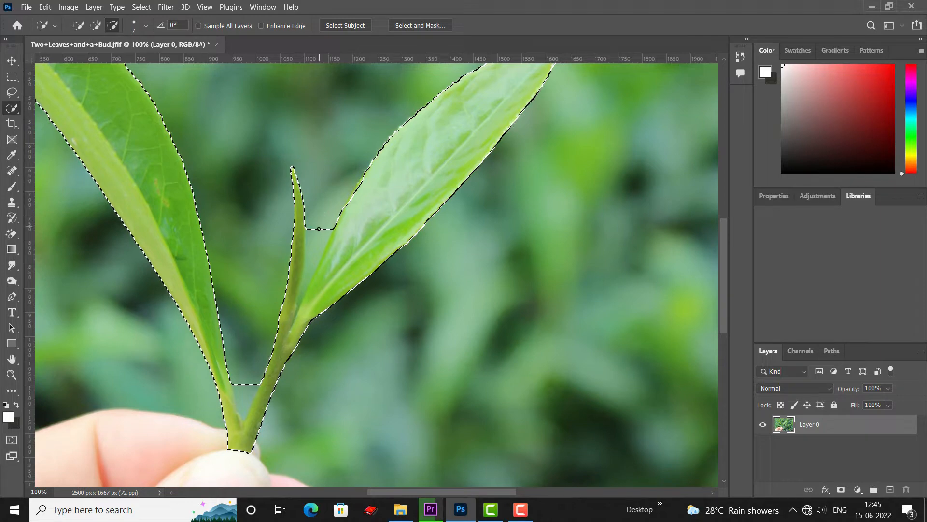
left_click_drag(319, 220, 314, 261)
left_click_drag(314, 261, 308, 282)
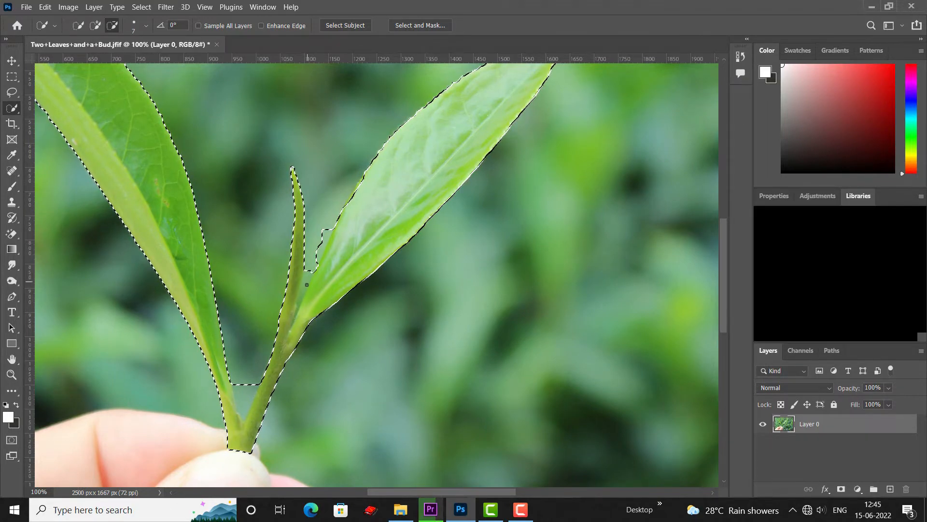
left_click(307, 281)
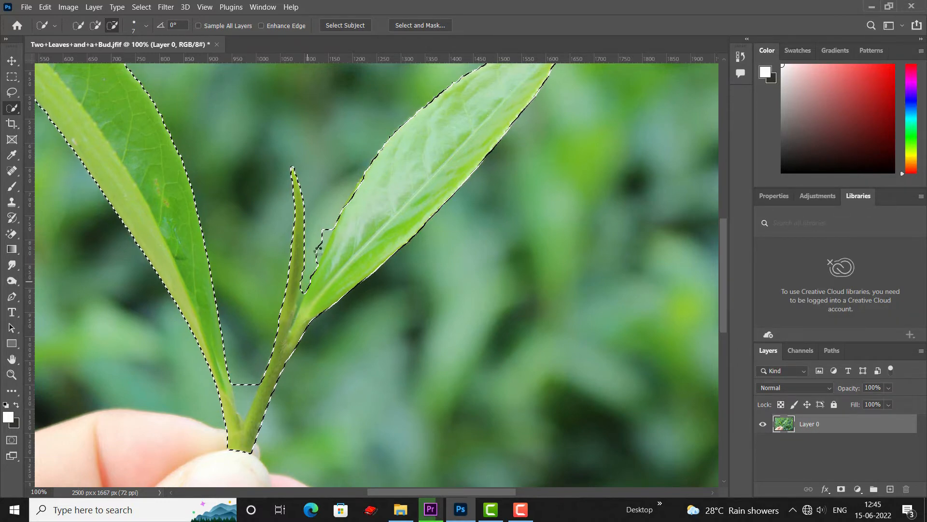
left_click(322, 233)
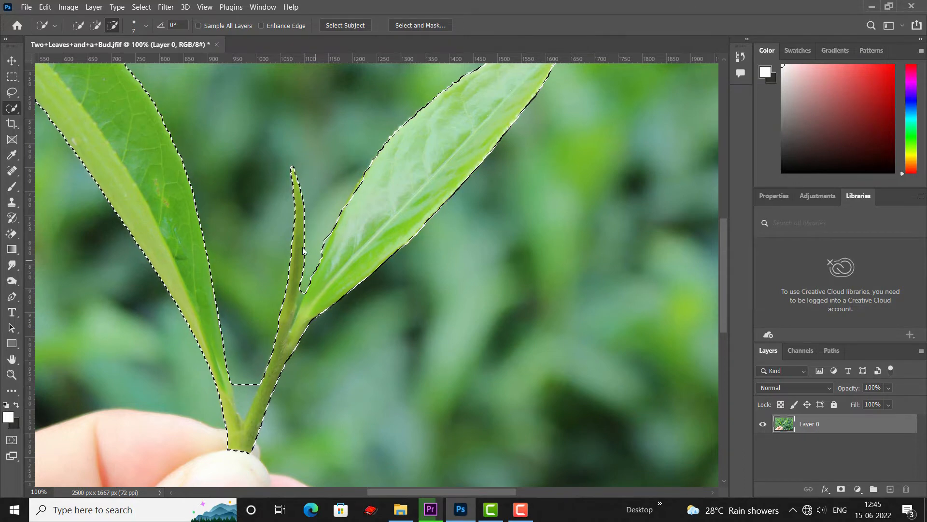
scroll(303, 250, "down", 2)
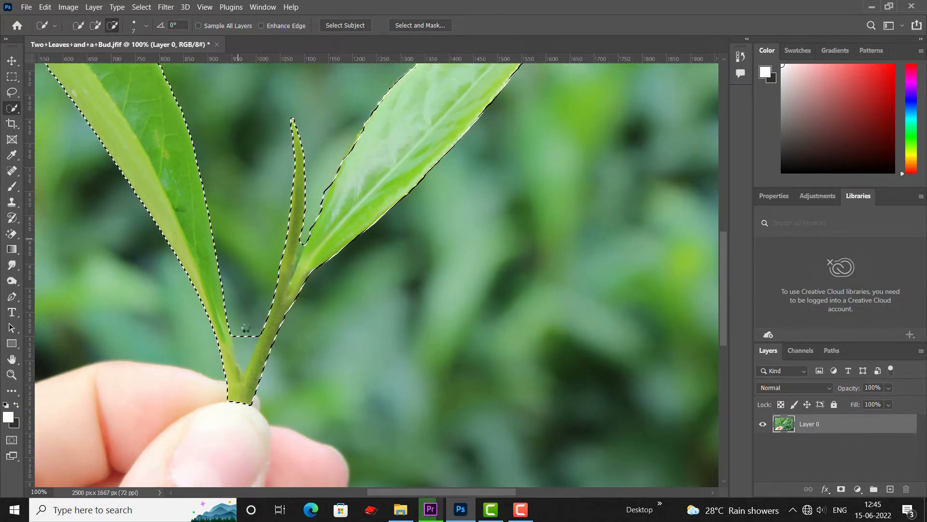
scroll(245, 332, "up", 1)
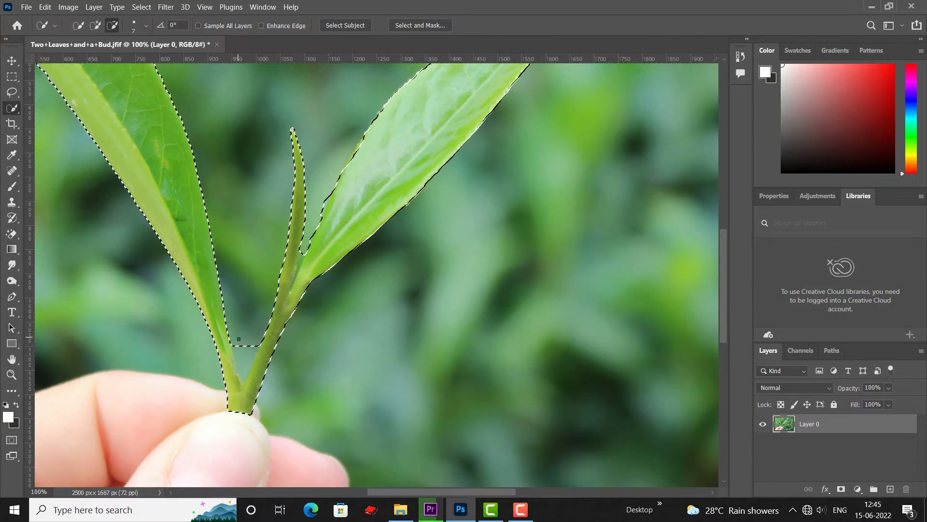
left_click_drag(239, 345, 244, 367)
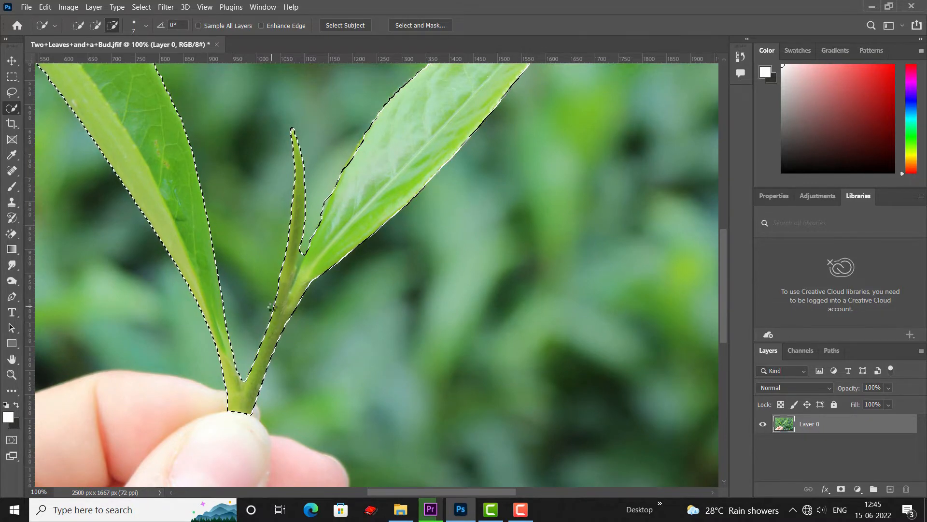
key("ctrl+minus")
key("ctrl+minus")
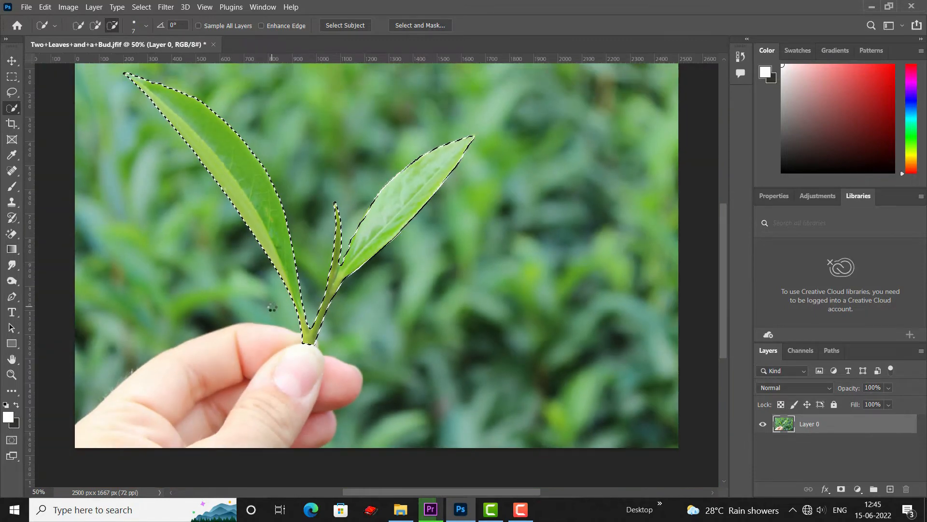
Step: Feather the leaf selection with a radius of 4 pixels
left_click(141, 8)
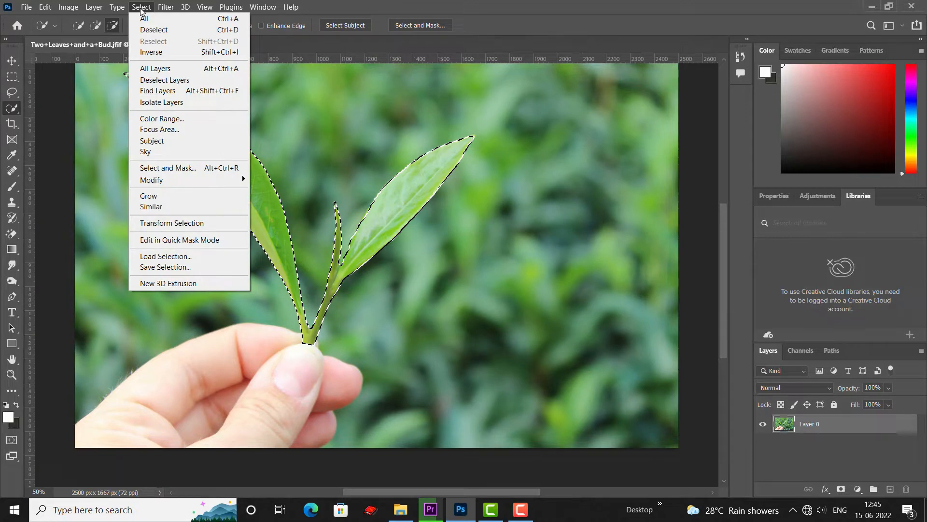
mouse_move(245, 179)
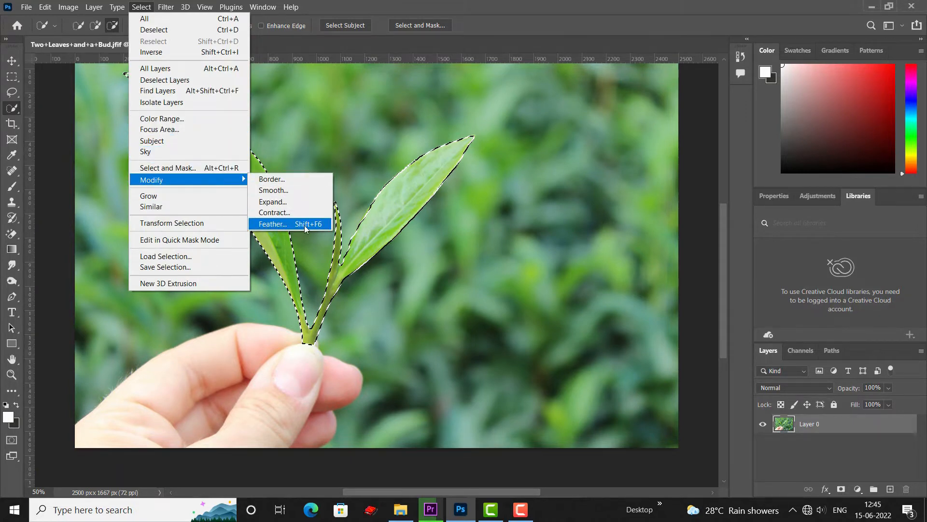
left_click(285, 226)
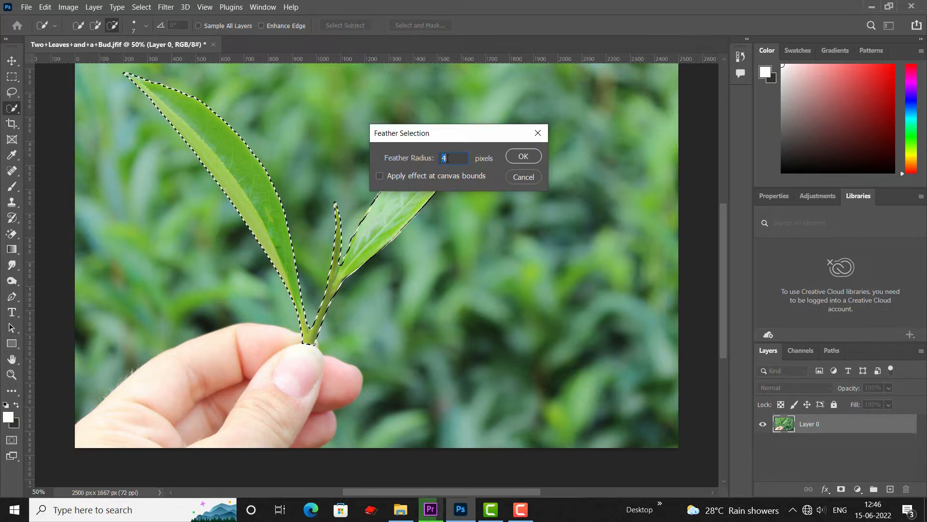
left_click(526, 155)
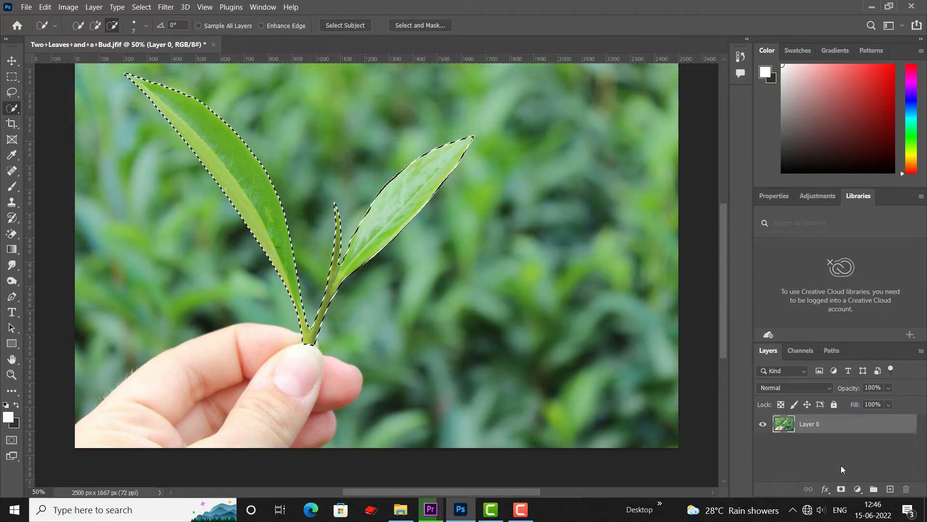
Step: Copy the selected leaves to a new layer, check the cutout on its own, and copy its reloaded outline to a second layer
key("ctrl+j")
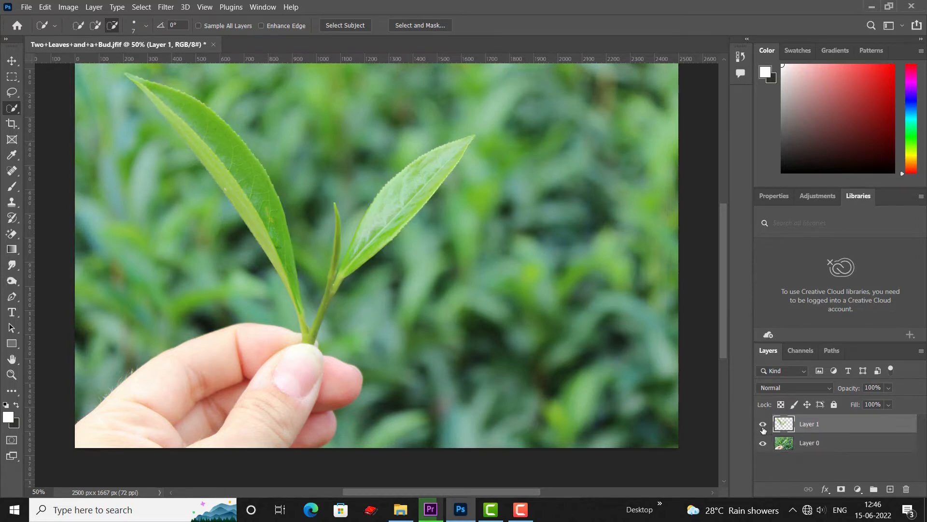
left_click(763, 445)
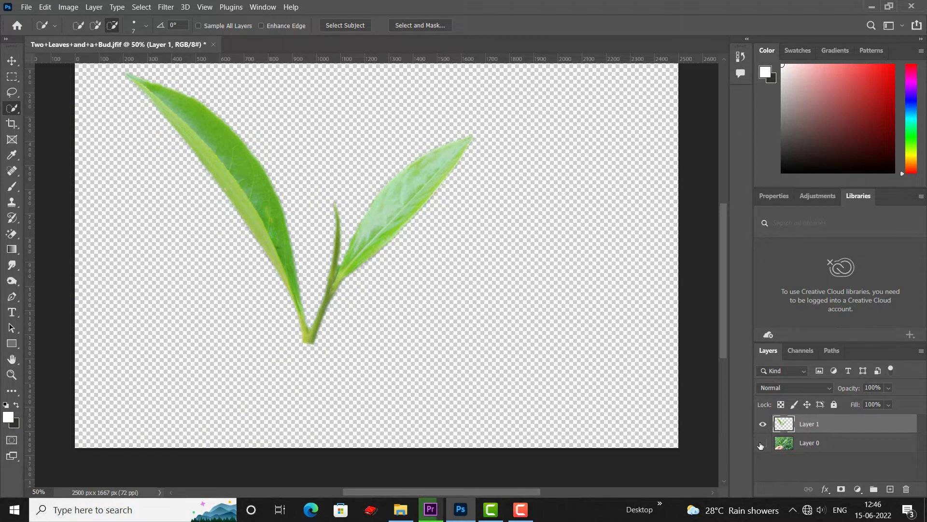
left_click(762, 443)
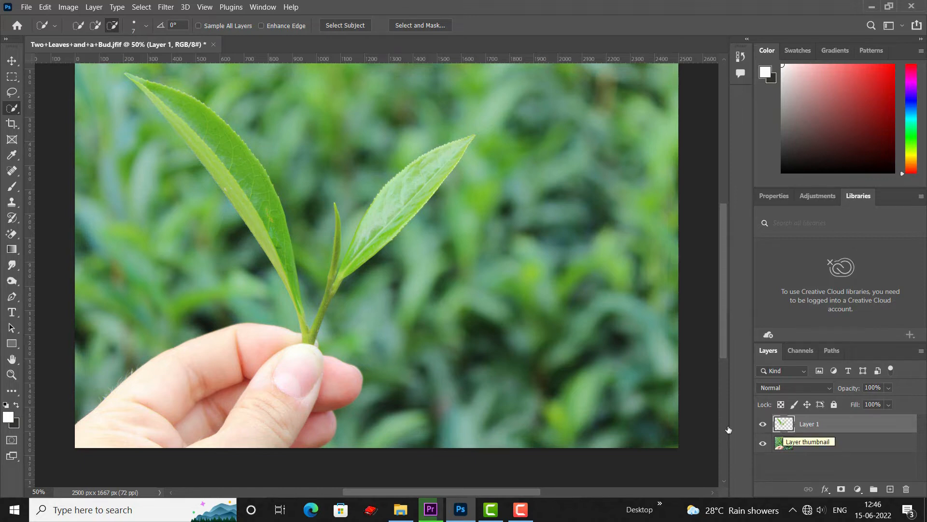
left_click(781, 429, "ctrl")
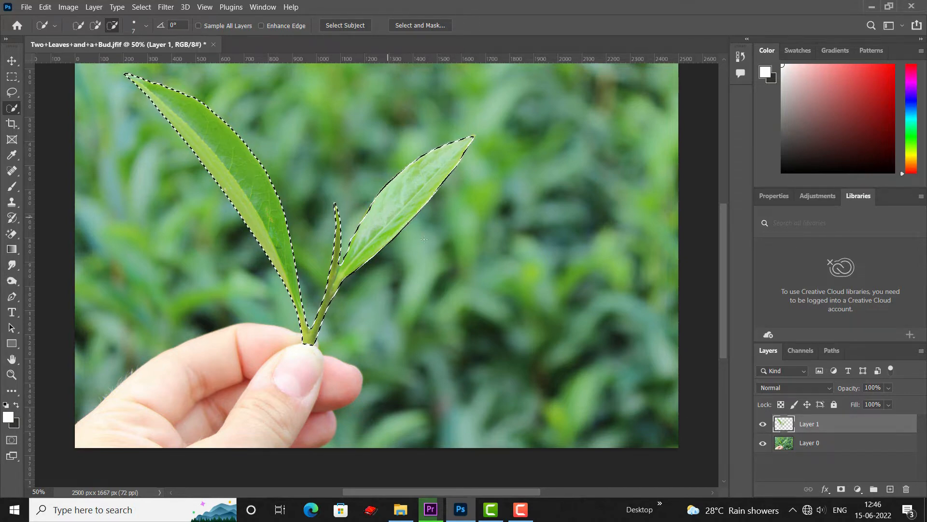
key("ctrl+j")
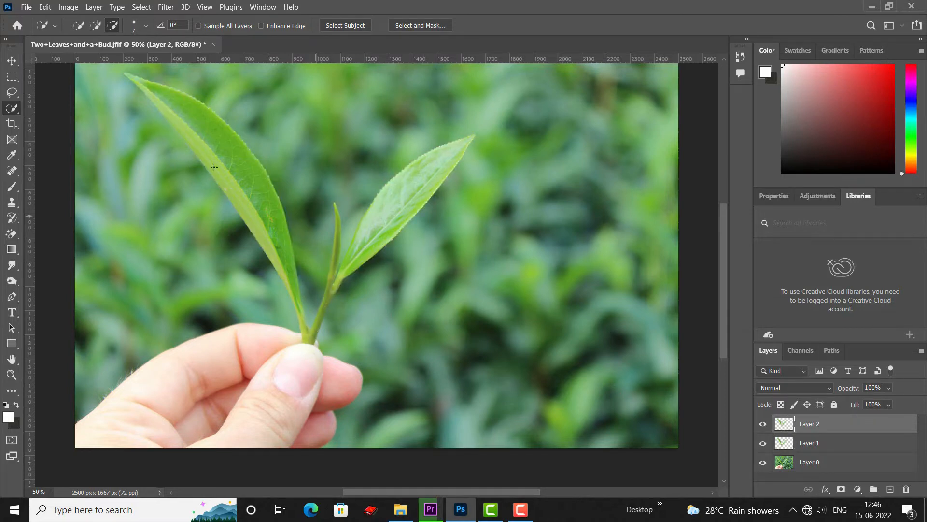
Step: Apply a slight Gaussian Blur to the topmost leaf cutout, Layer 2
left_click(163, 7)
mouse_move(267, 155)
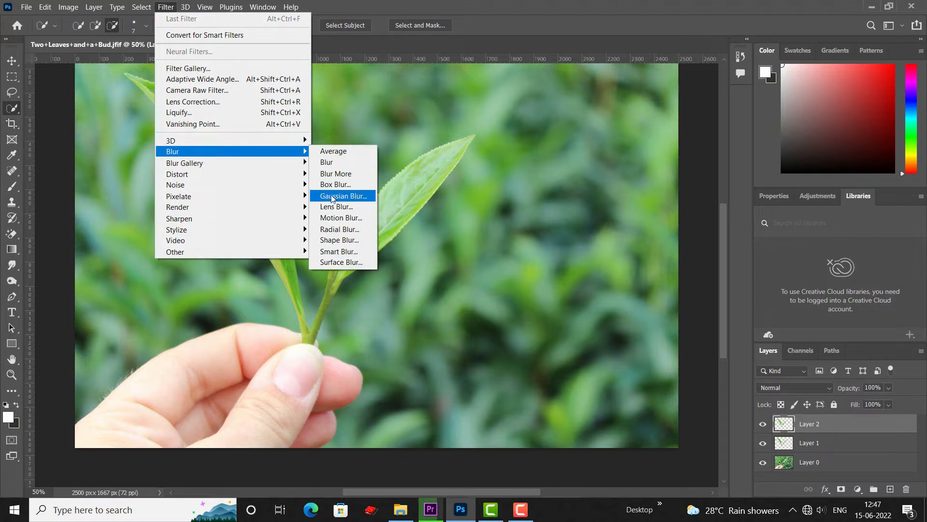
left_click(359, 198)
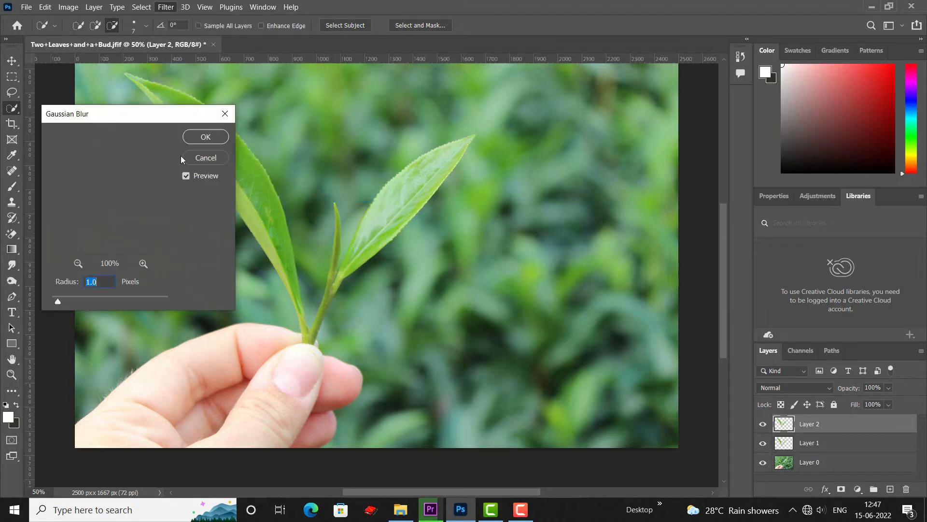
left_click_drag(149, 116, 534, 141)
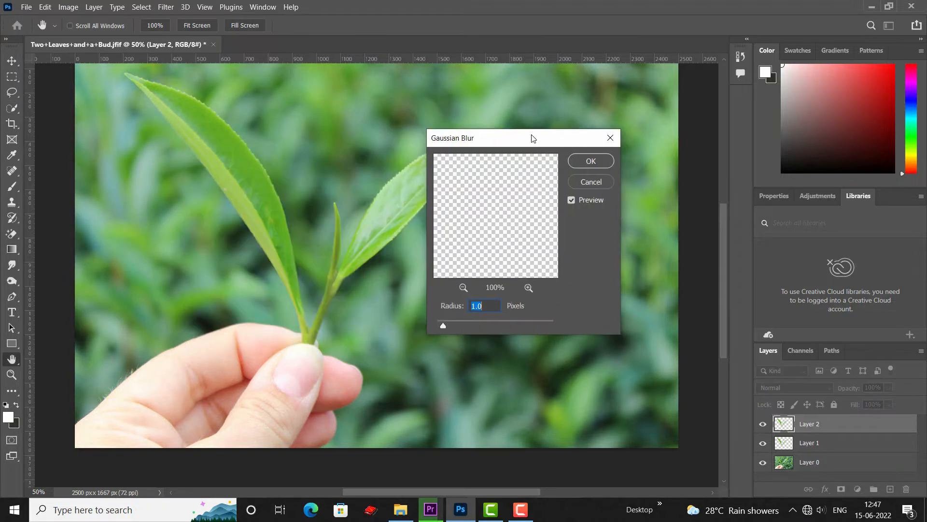
left_click(442, 324)
left_click_drag(460, 330, 462, 329)
left_click(590, 162)
key("w")
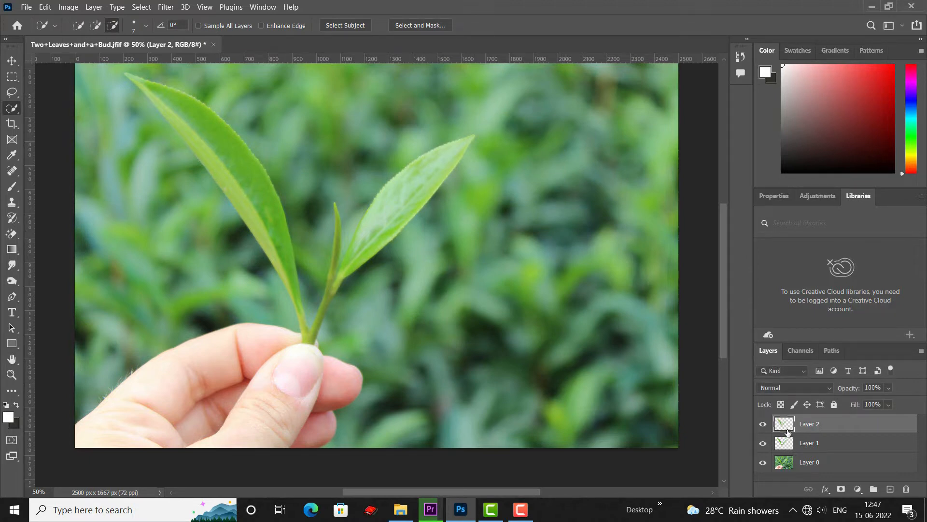
Step: Set the blend mode of the blurred Layer 2 to Lighten
left_click(827, 389)
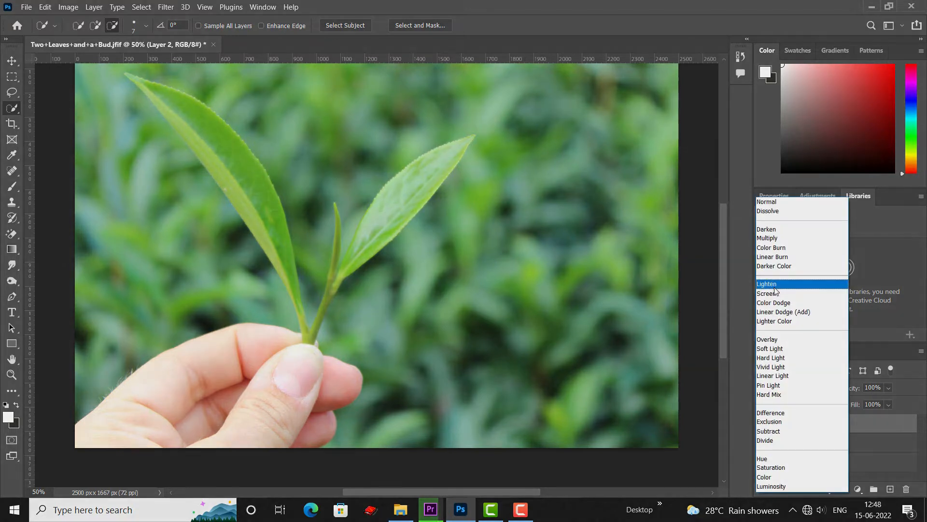
left_click(775, 285)
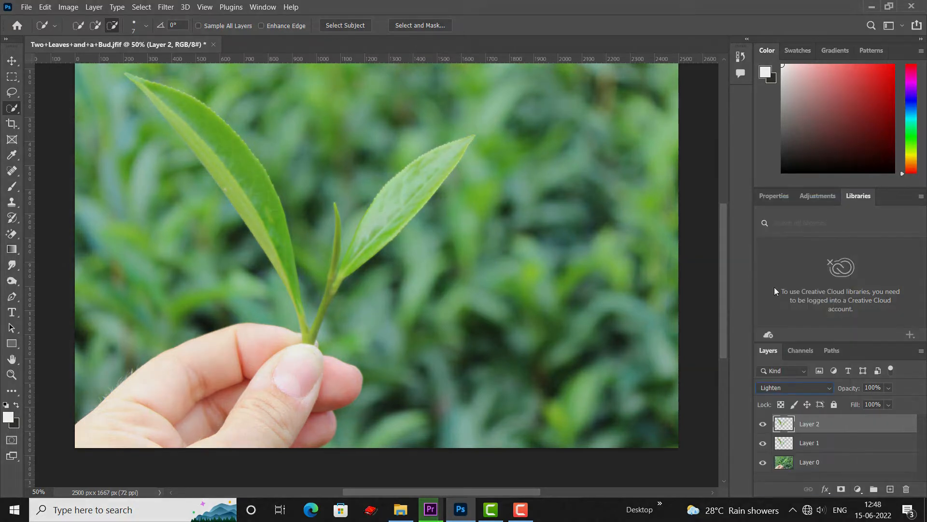
Step: Duplicate Layer 2 and apply a Gaussian Blur with a radius of 9.0 pixels to the copy
right_click(811, 429)
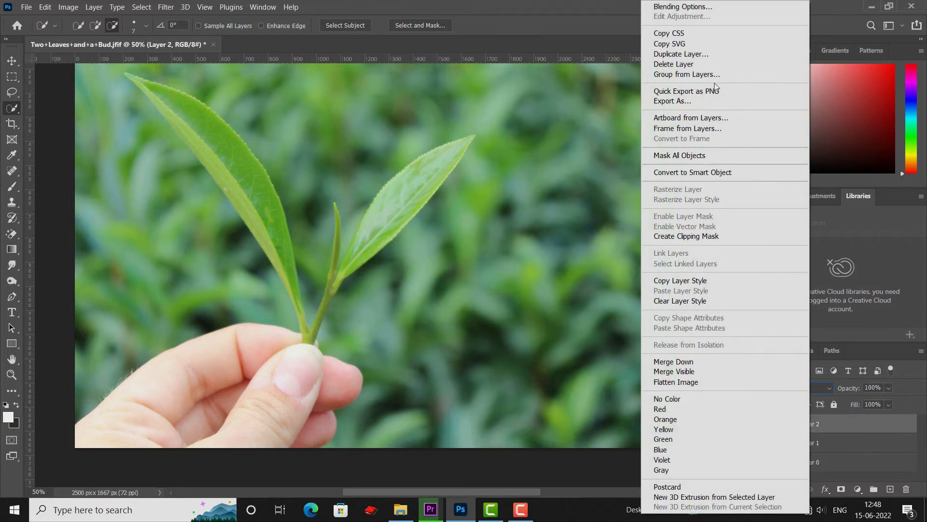
left_click(688, 54)
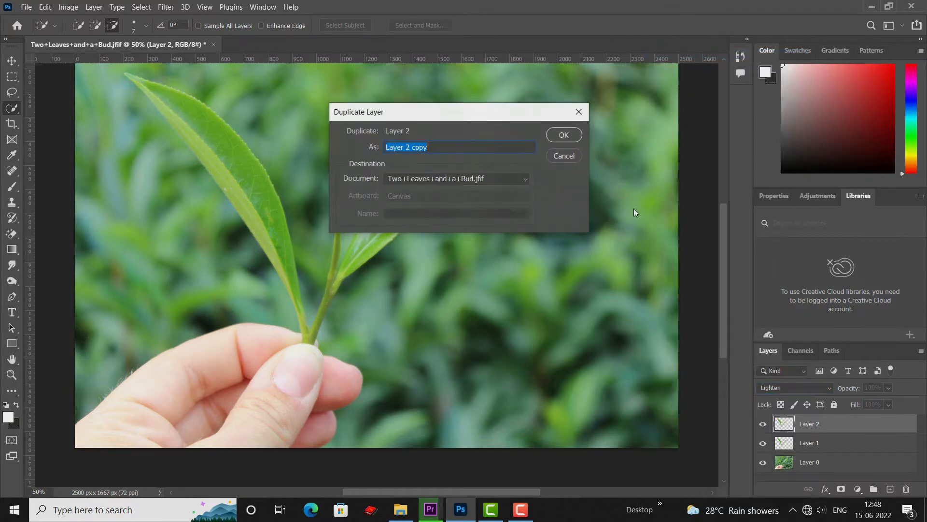
left_click(555, 133)
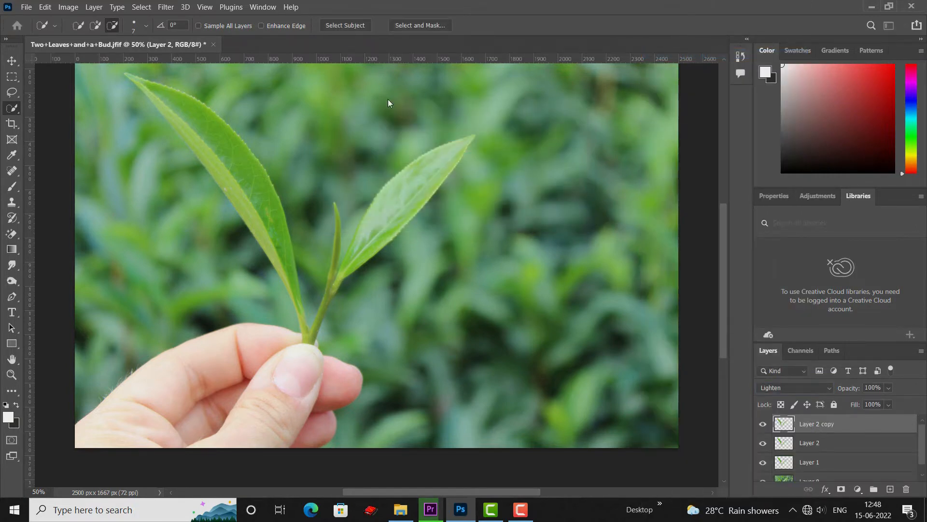
left_click(169, 8)
mouse_move(211, 180)
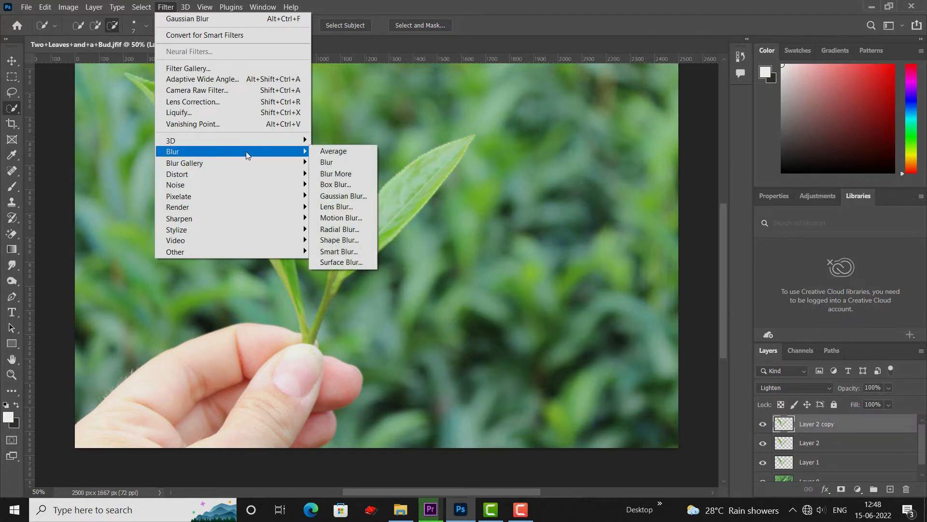
left_click(343, 195)
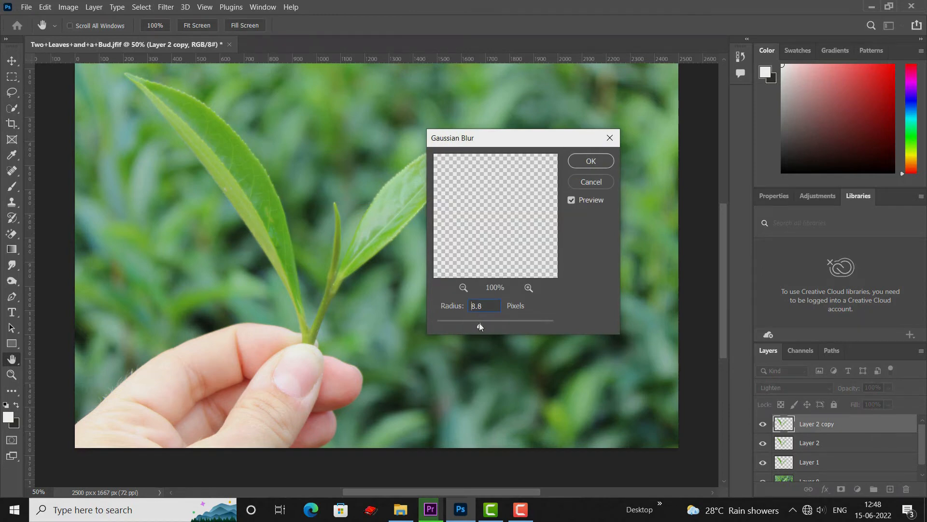
left_click_drag(483, 325, 480, 325)
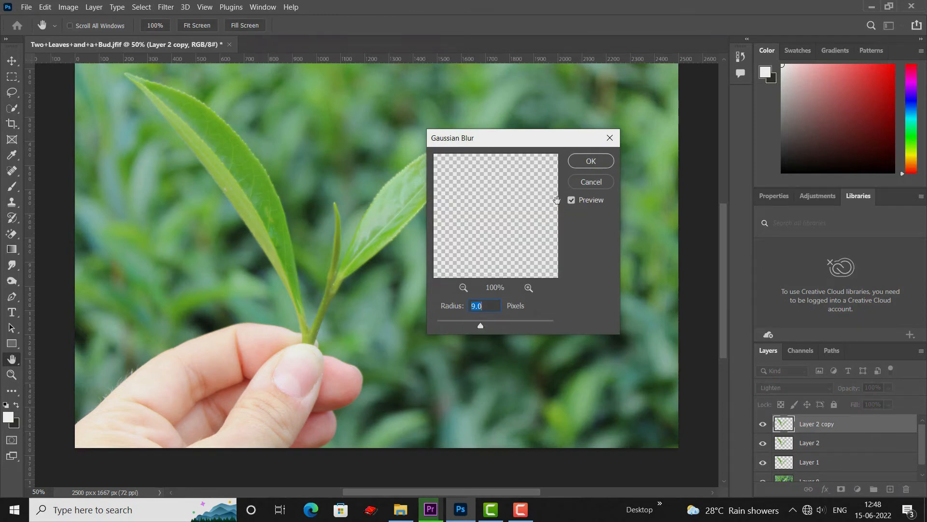
left_click(598, 161)
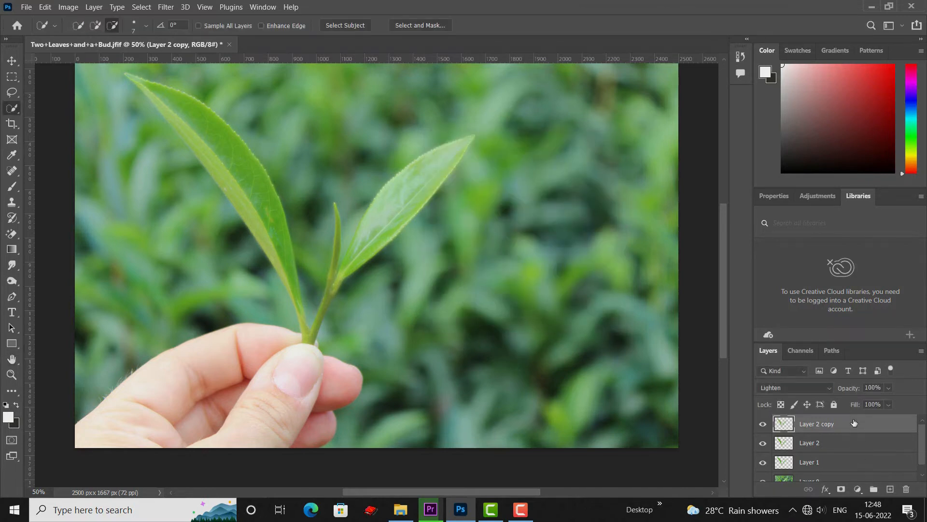
Step: Duplicate Layer 2 copy and apply a Gaussian Blur with a radius of 34.6 pixels to the new duplicate
right_click(852, 422)
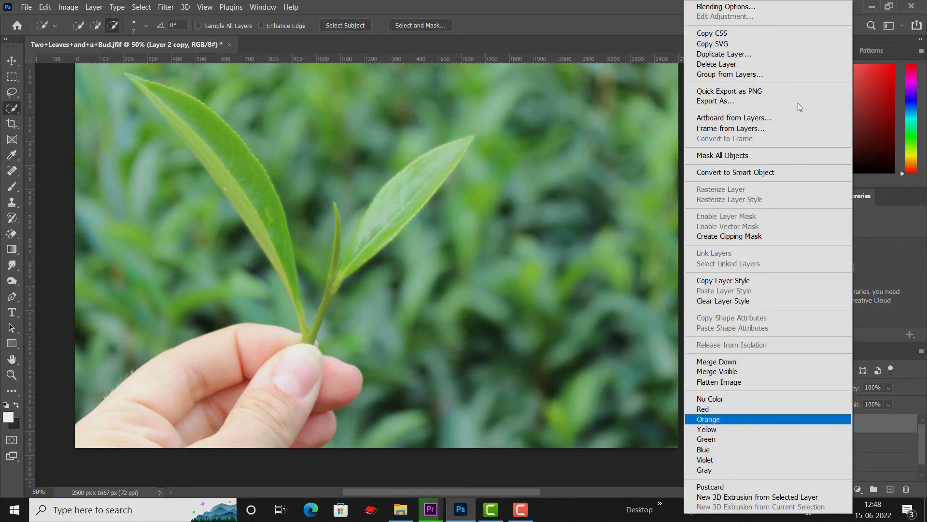
left_click(729, 55)
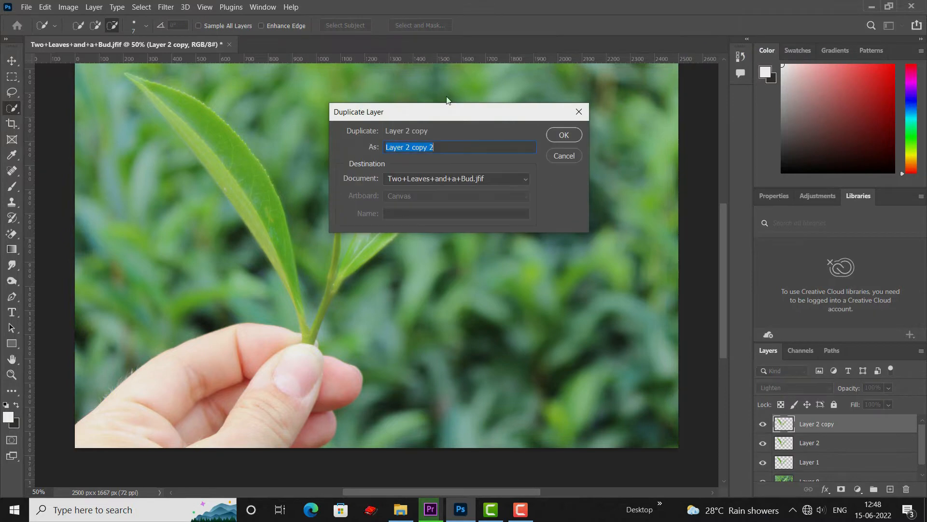
left_click(554, 135)
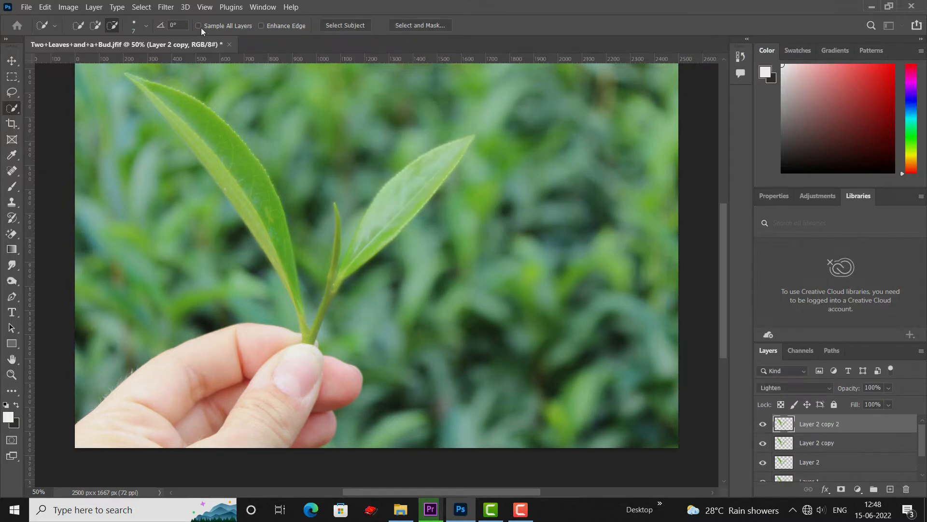
left_click(164, 7)
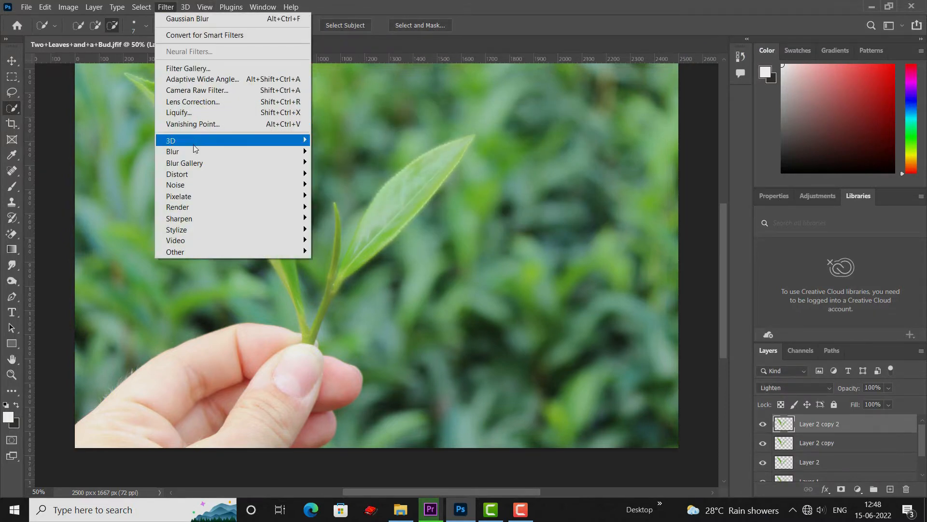
mouse_move(193, 151)
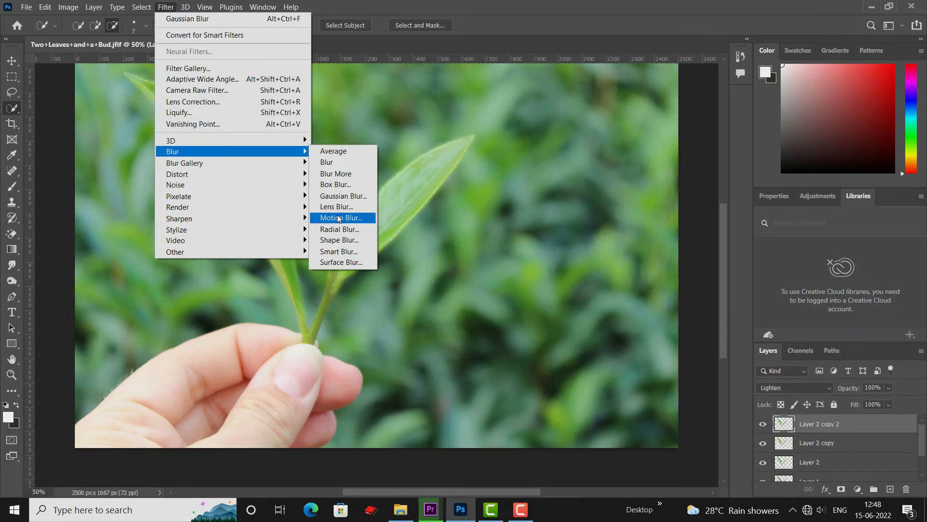
left_click(342, 196)
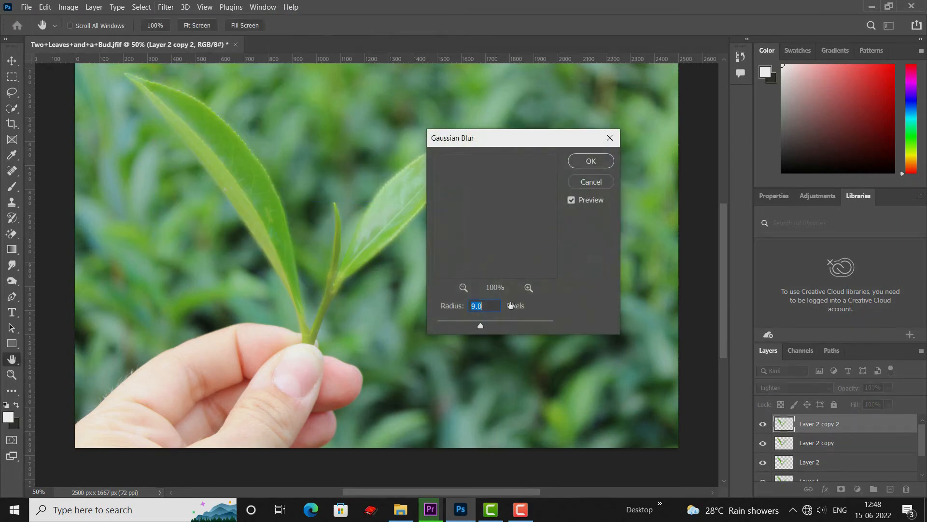
left_click_drag(495, 324, 495, 324)
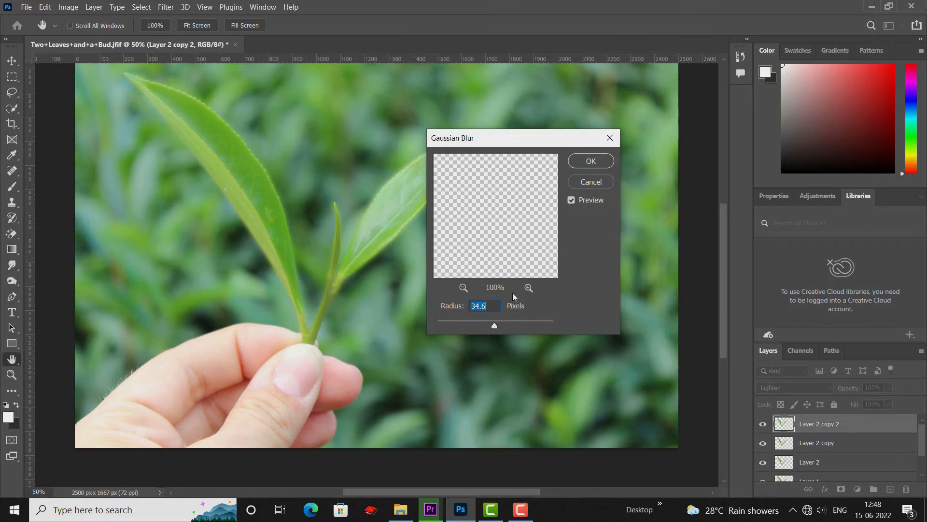
left_click(591, 162)
key("w")
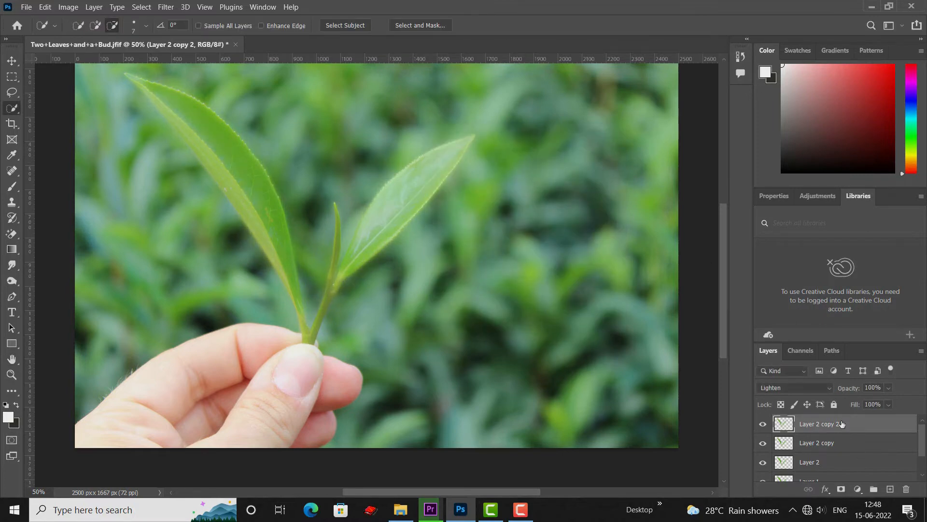
Step: Duplicate the topmost blurred leaf layer twice in a row, making Layer 2 copy 3 and Layer 2 copy 4
right_click(841, 423)
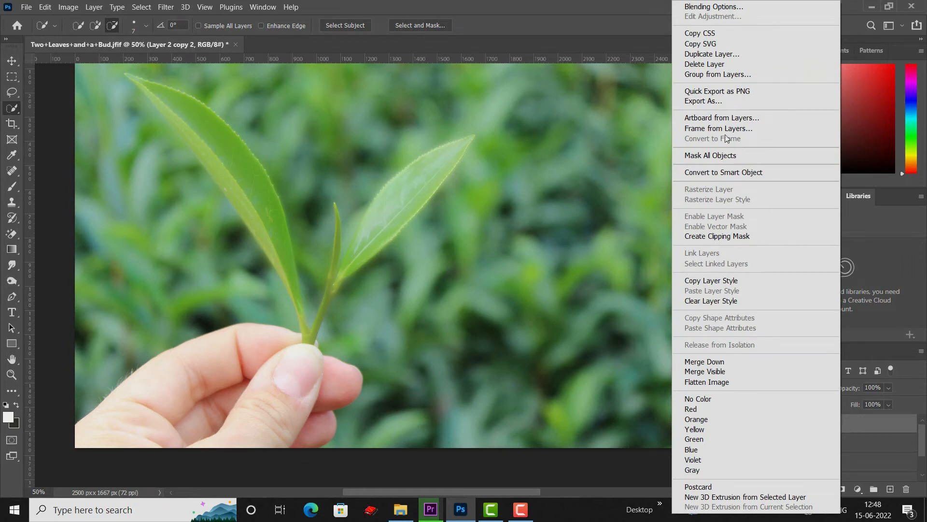
left_click(712, 54)
left_click(554, 137)
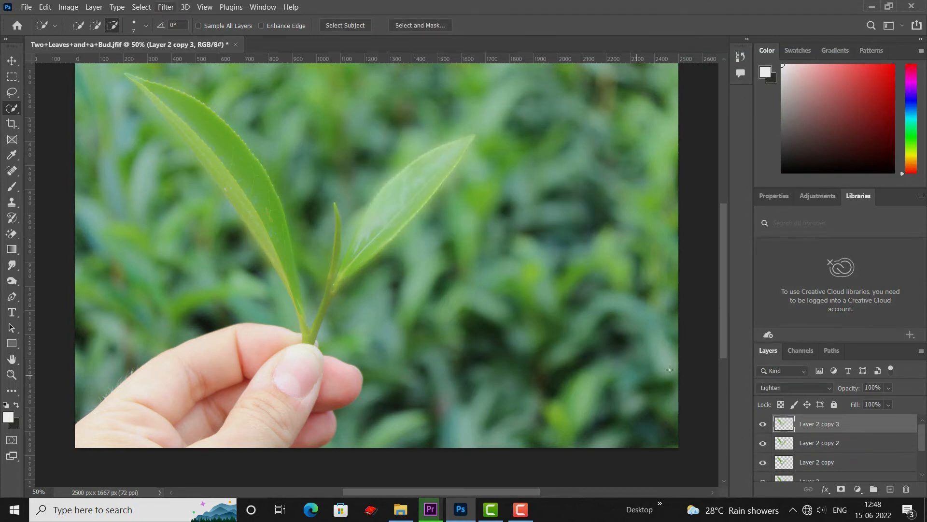
right_click(832, 428)
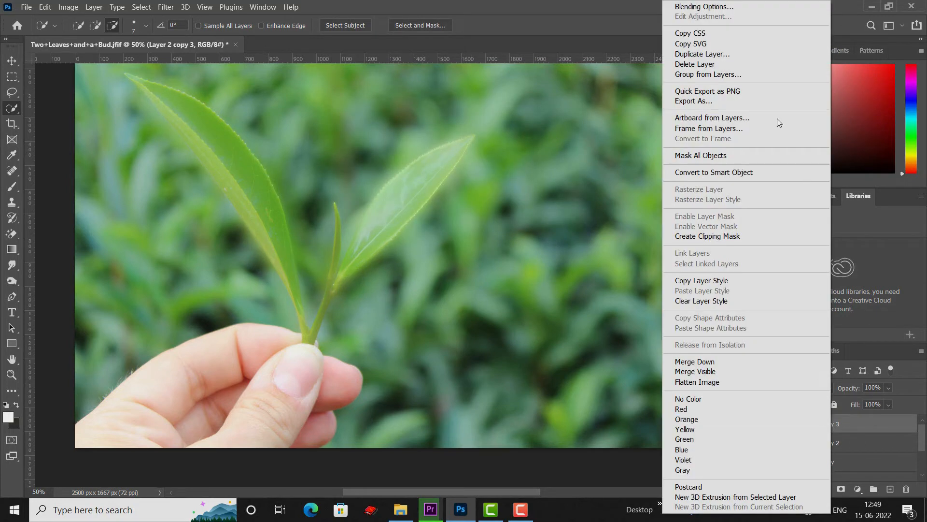
left_click(706, 54)
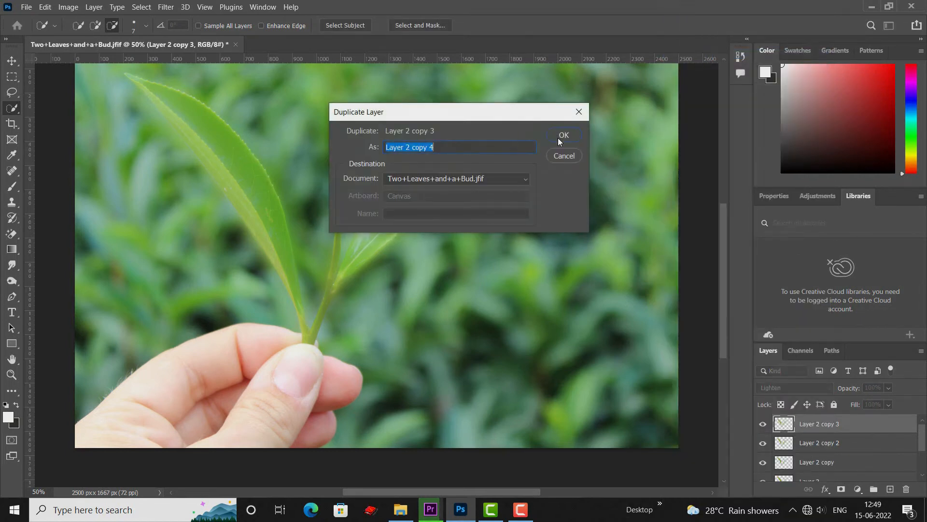
left_click(557, 138)
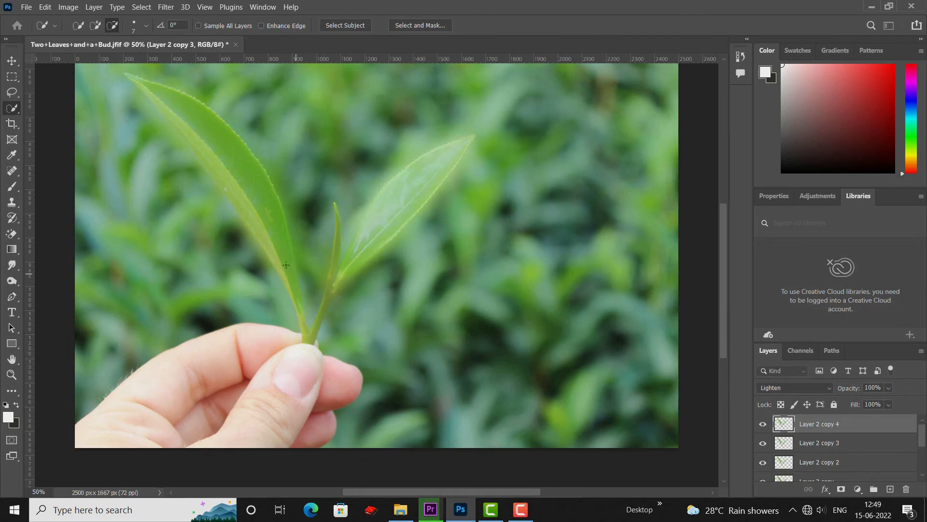
Step: Group all leaf layers from Layer 2 copy 4 down to Layer 1, and check the group's contents
scroll(391, 317, "down", 2)
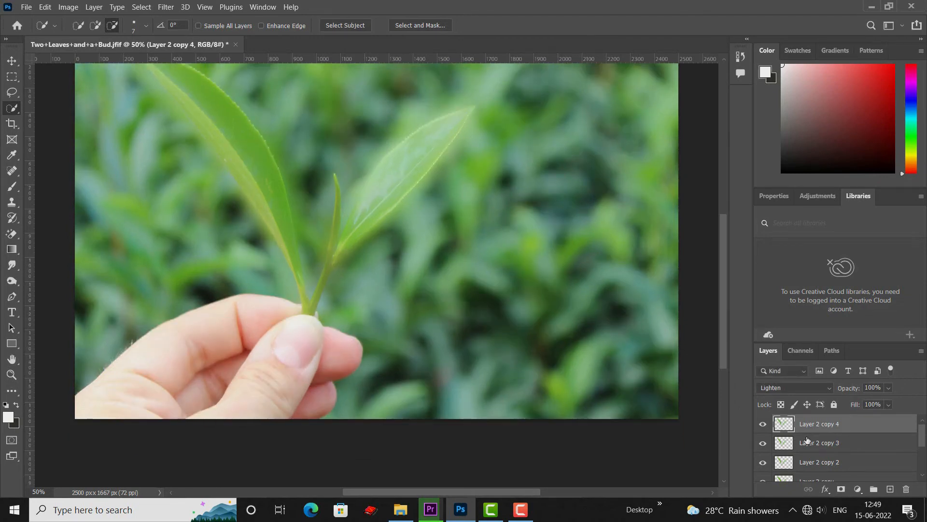
scroll(841, 450, "down", 3)
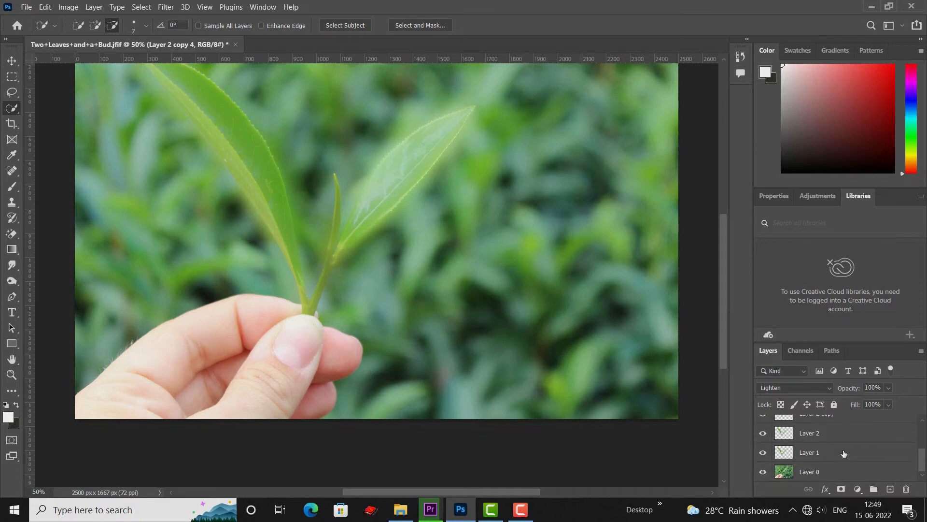
left_click(816, 451, "shift")
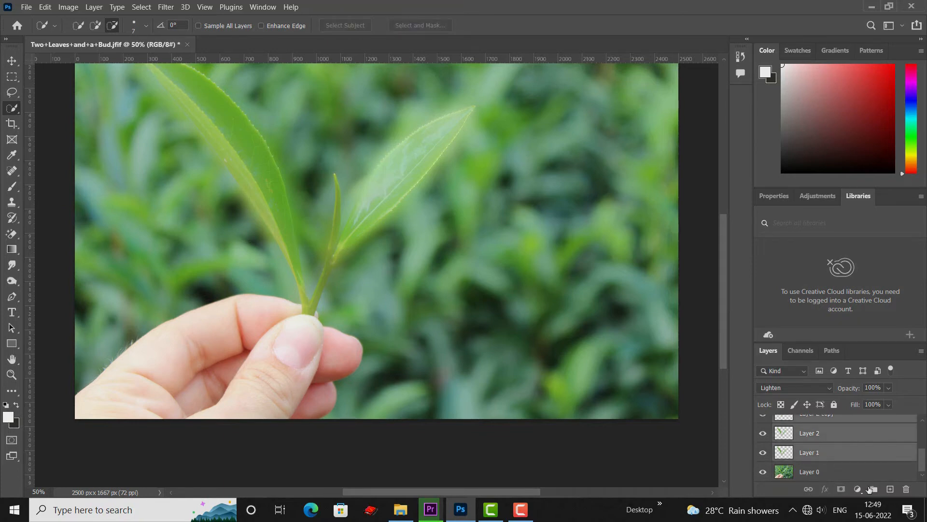
left_click(870, 489)
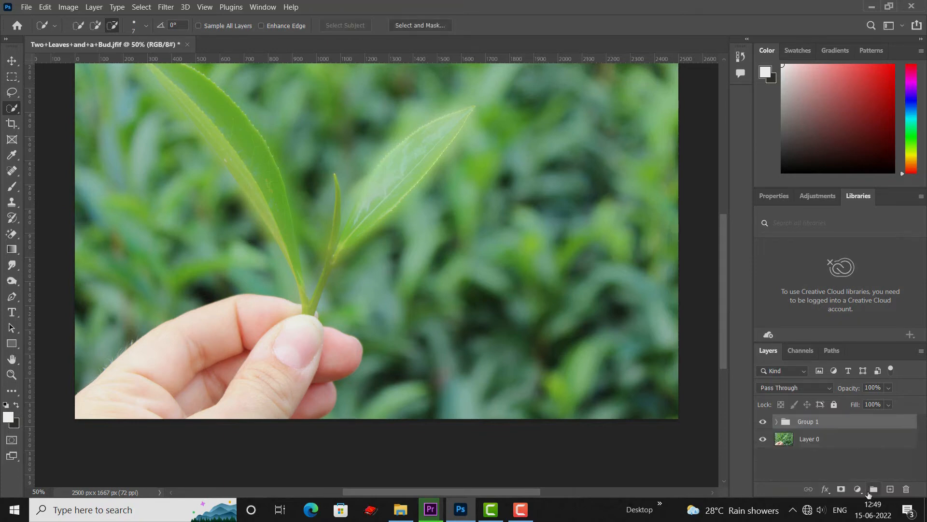
left_click(777, 421)
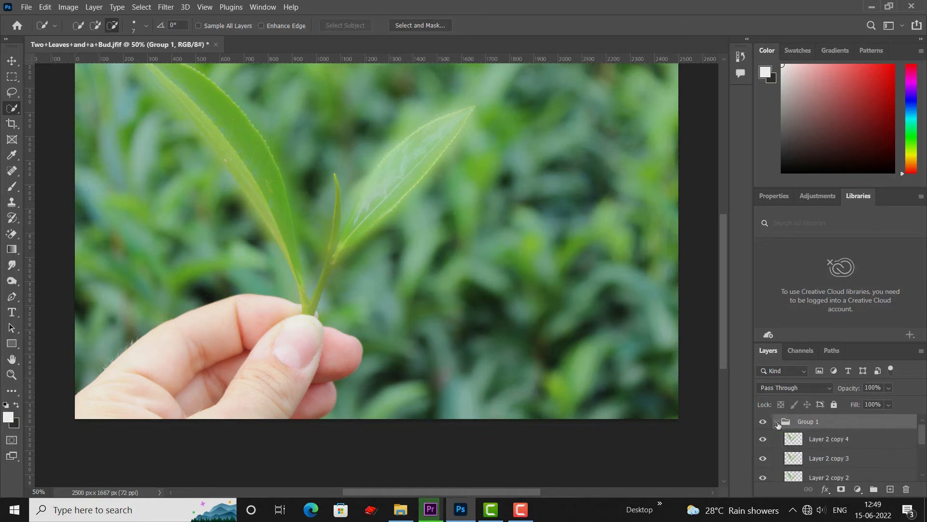
left_click(777, 421)
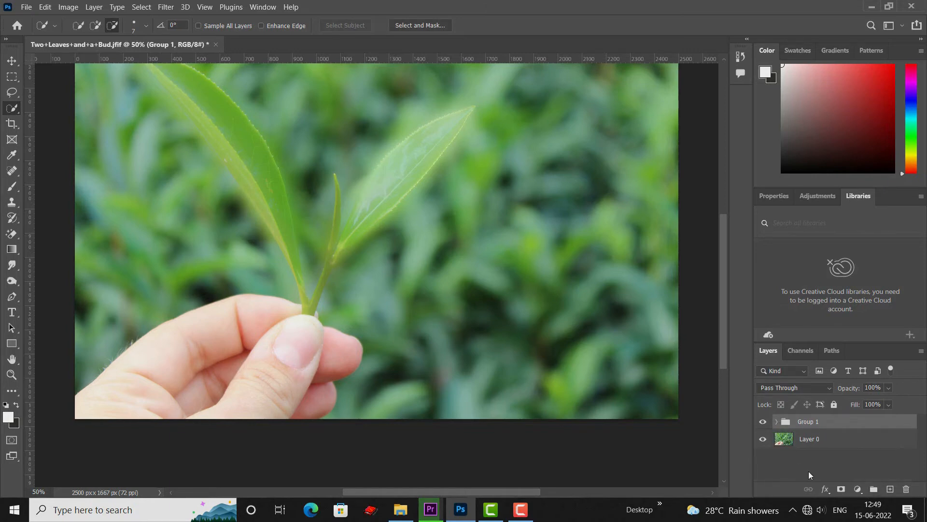
left_click(825, 489)
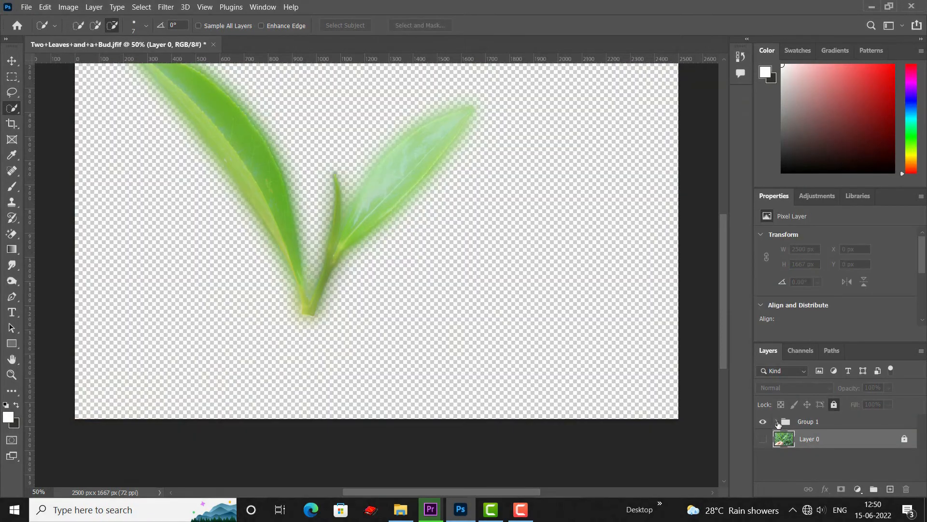
left_click(777, 422)
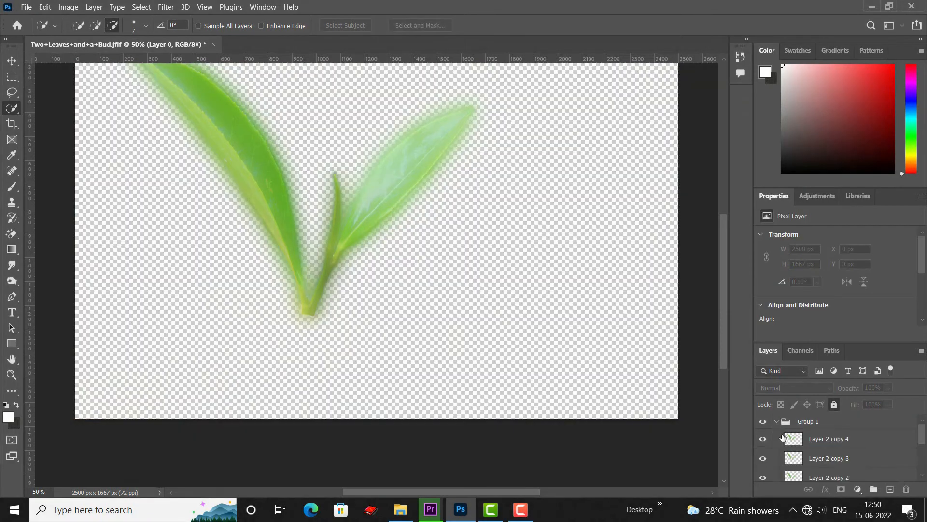
left_click(777, 421)
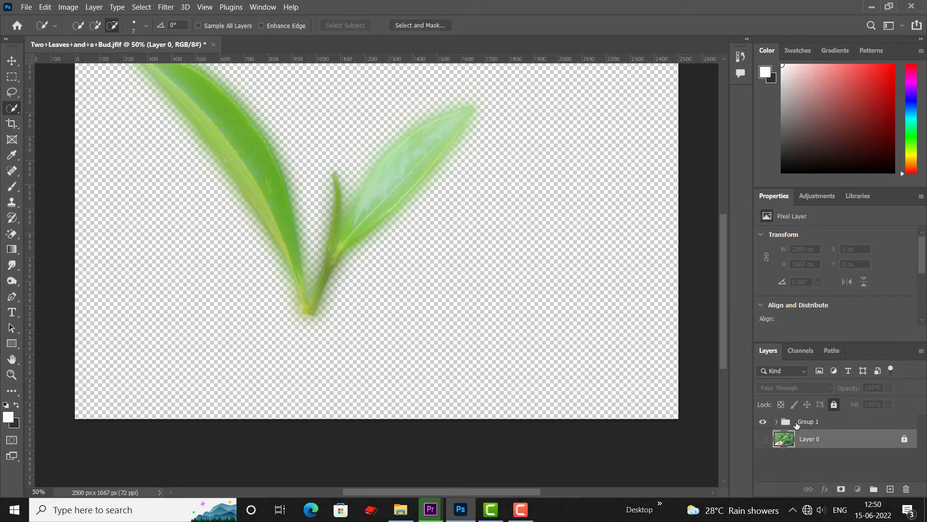
Step: Add a Hue/Saturation adjustment layer above Group 1 and set its Hue to -54
left_click(791, 425)
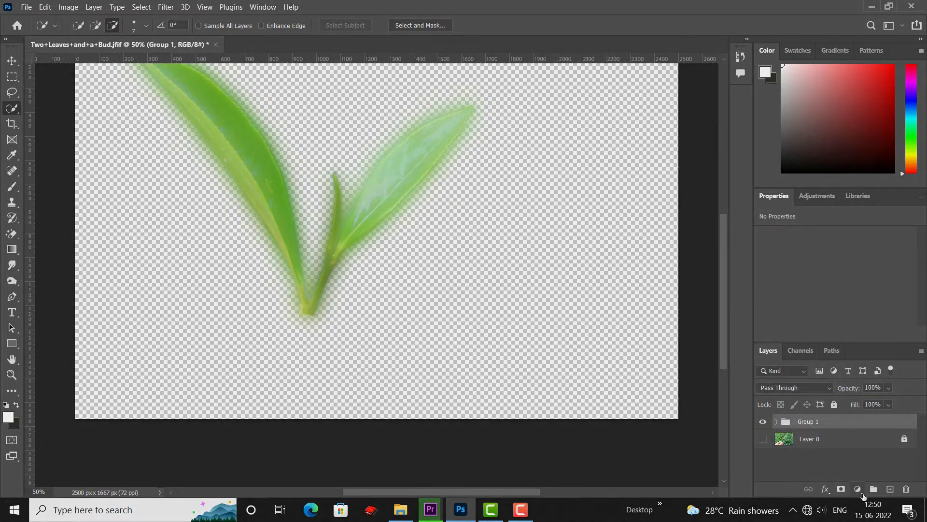
left_click(859, 489)
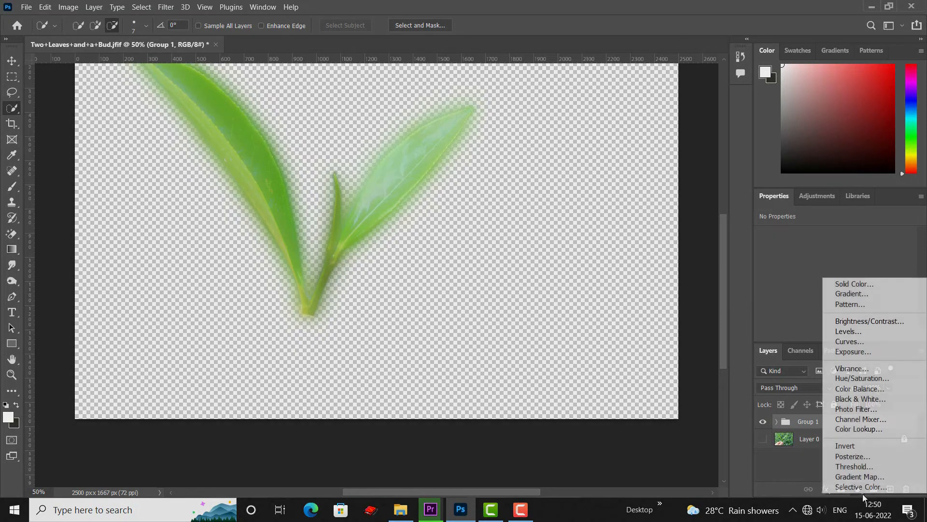
left_click(855, 379)
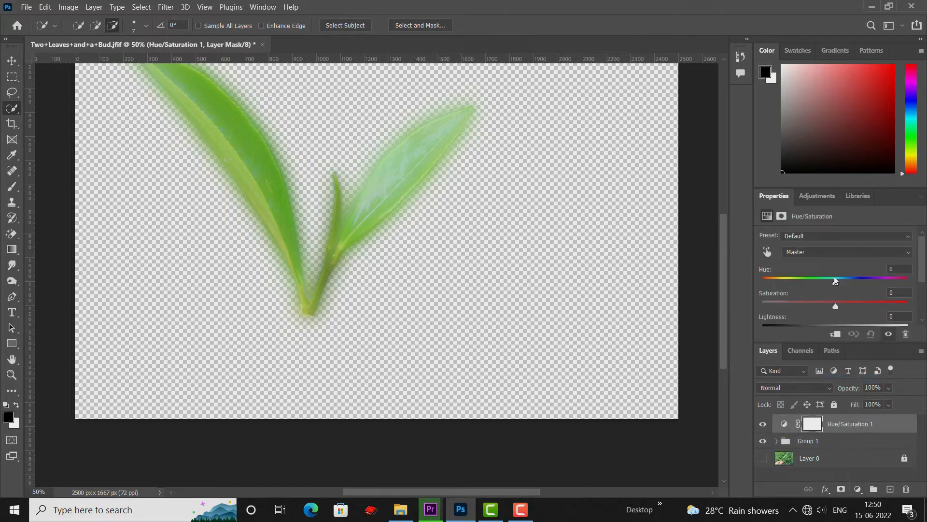
left_click_drag(836, 280, 798, 300)
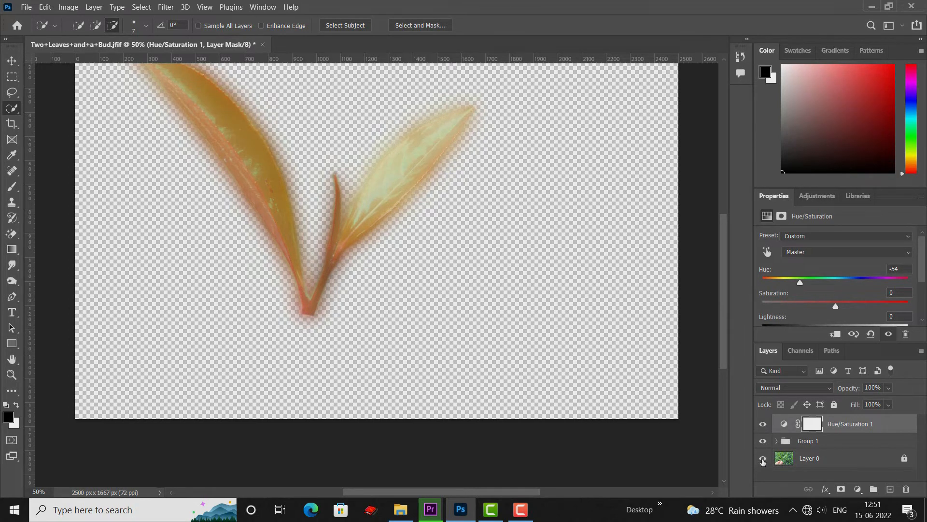
Step: Show the background photo Layer 0 again and select that layer
left_click(763, 459)
scroll(470, 345, "up", 3)
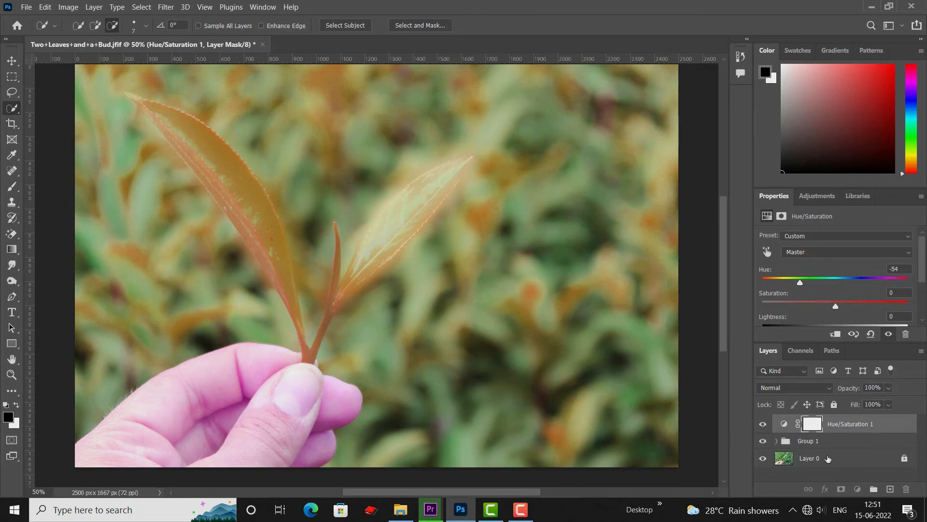
key("x")
left_click(899, 462)
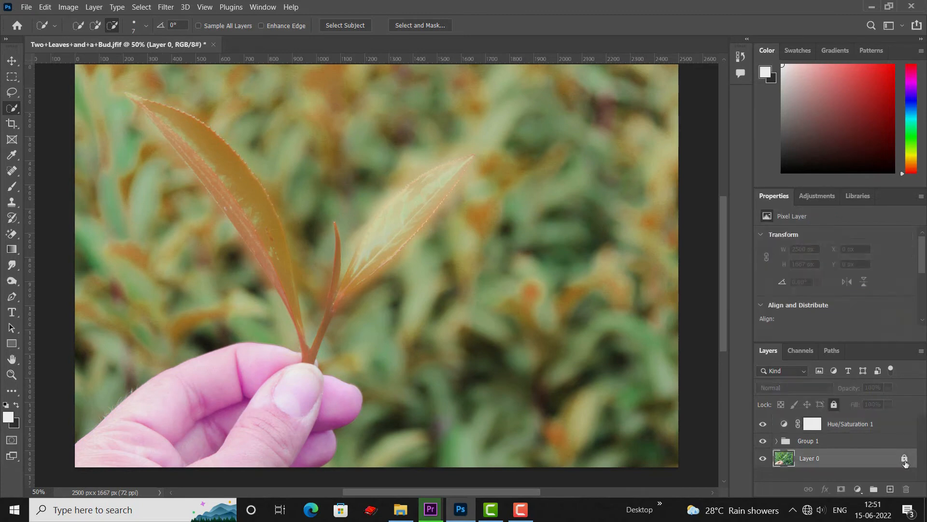
Step: Add a layer mask to Layer 0, then paint black on the Hue/Saturation 1 mask over the hand and the photo's outer background
left_click(841, 489)
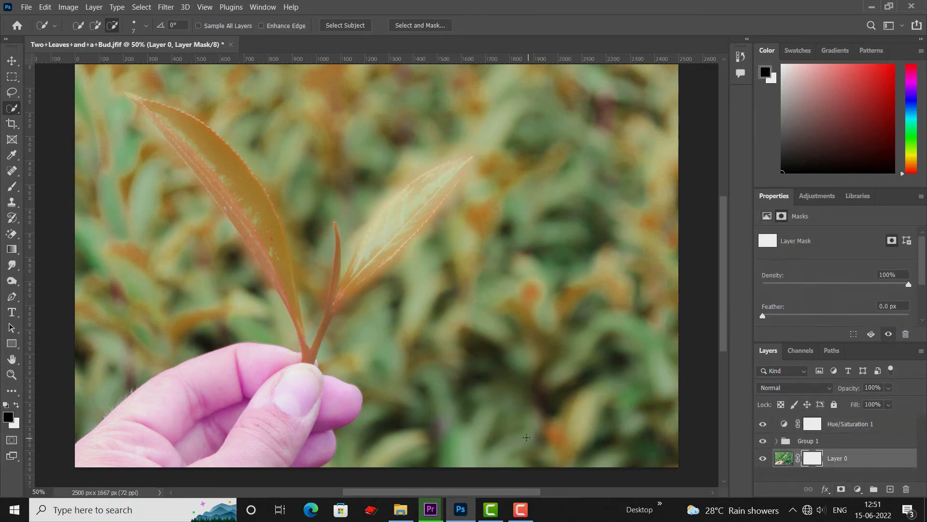
left_click(812, 424)
key("b")
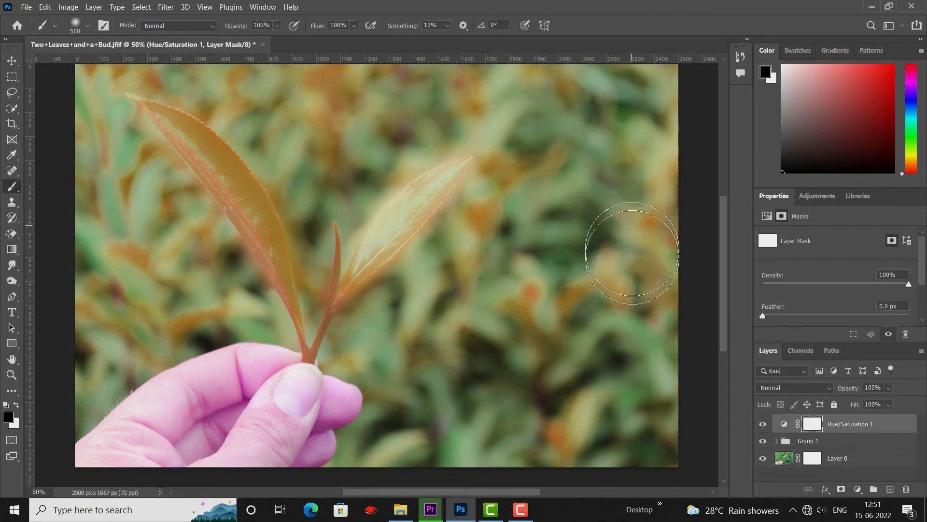
mouse_move(633, 253)
left_mouse_down()
mouse_move(617, 342)
mouse_move(621, 403)
mouse_move(631, 414)
mouse_move(643, 83)
left_mouse_up()
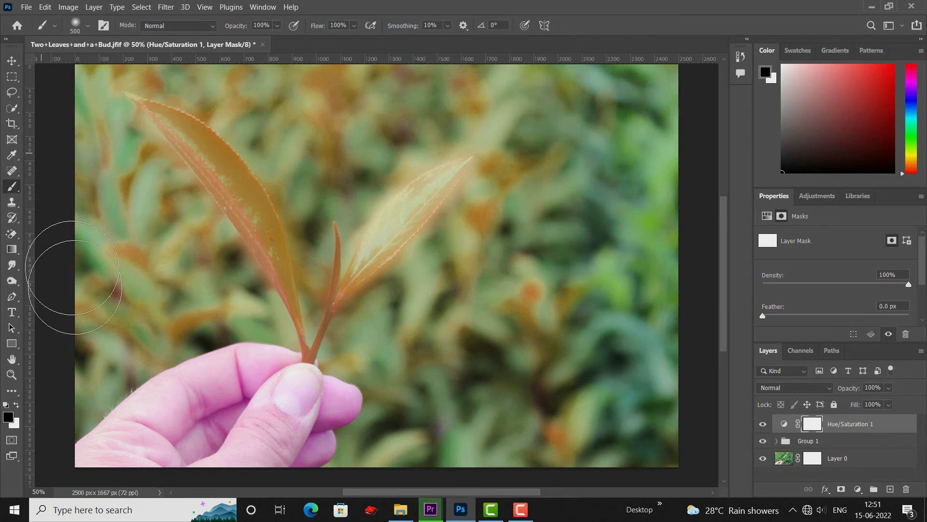
mouse_move(74, 278)
left_mouse_down()
mouse_move(65, 470)
mouse_move(149, 480)
mouse_move(336, 478)
mouse_move(207, 468)
mouse_move(177, 438)
mouse_move(210, 401)
mouse_move(232, 393)
mouse_move(245, 395)
mouse_move(249, 414)
mouse_move(311, 444)
mouse_move(380, 426)
mouse_move(526, 432)
mouse_move(626, 407)
mouse_move(514, 434)
left_mouse_up()
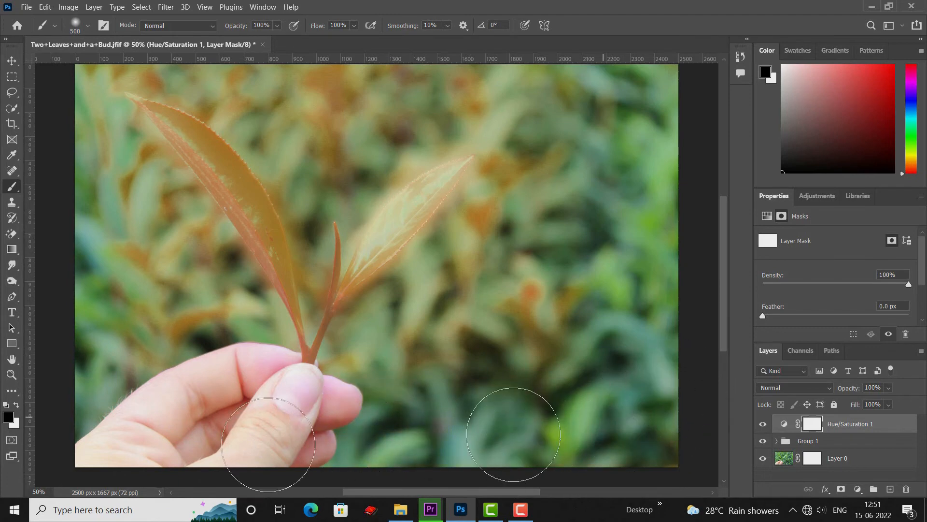
left_click(12, 61)
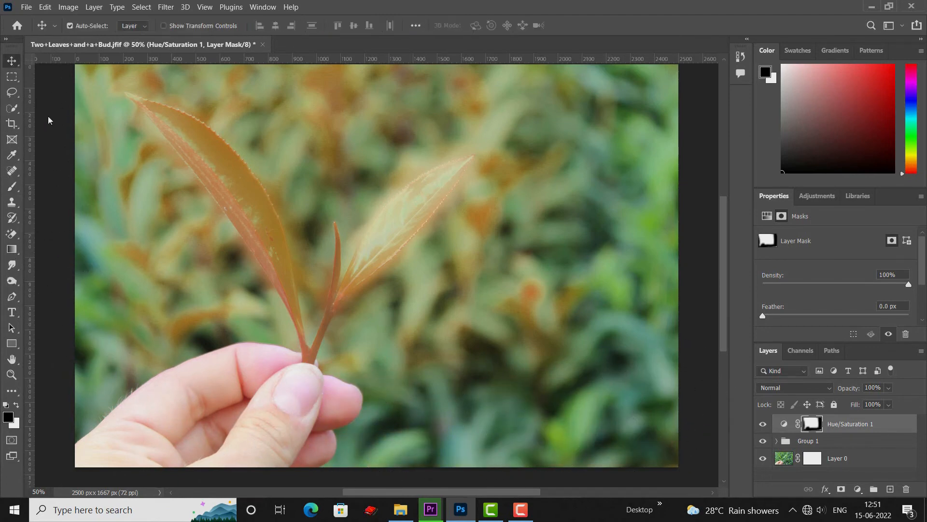
left_click(56, 157)
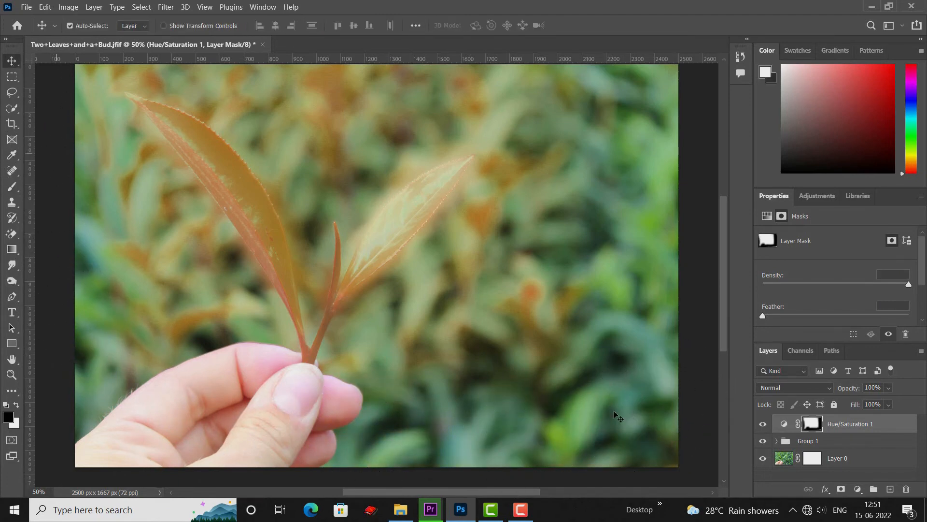
left_click(785, 444)
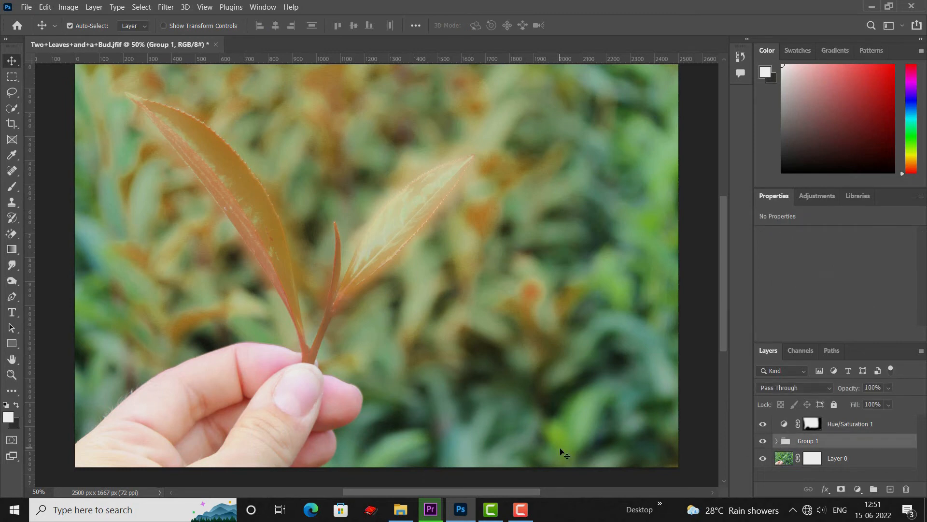
key("ctrl+j")
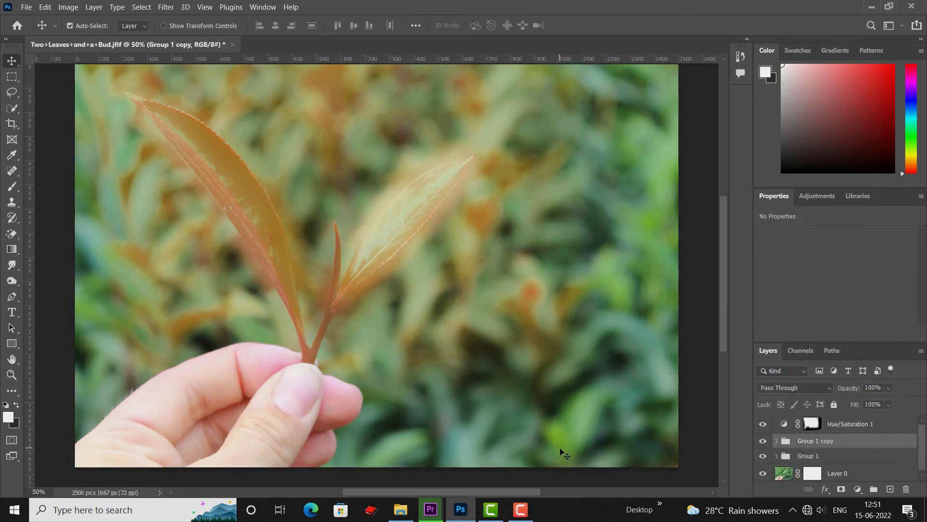
key("ctrl+z")
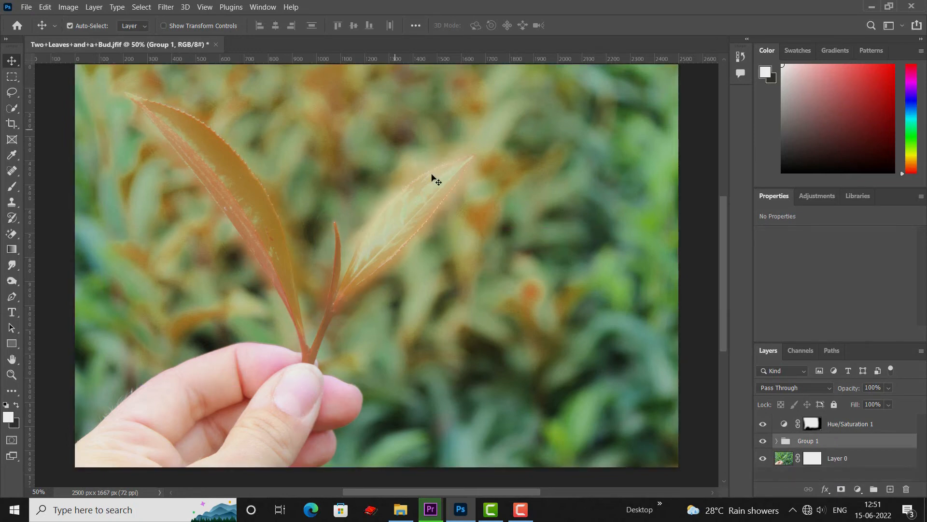
Step: Paint black at 35% brush opacity on the Hue/Saturation 1 mask over the background foliage around the leaves, and deselect the layer
scroll(430, 215, "up", 1)
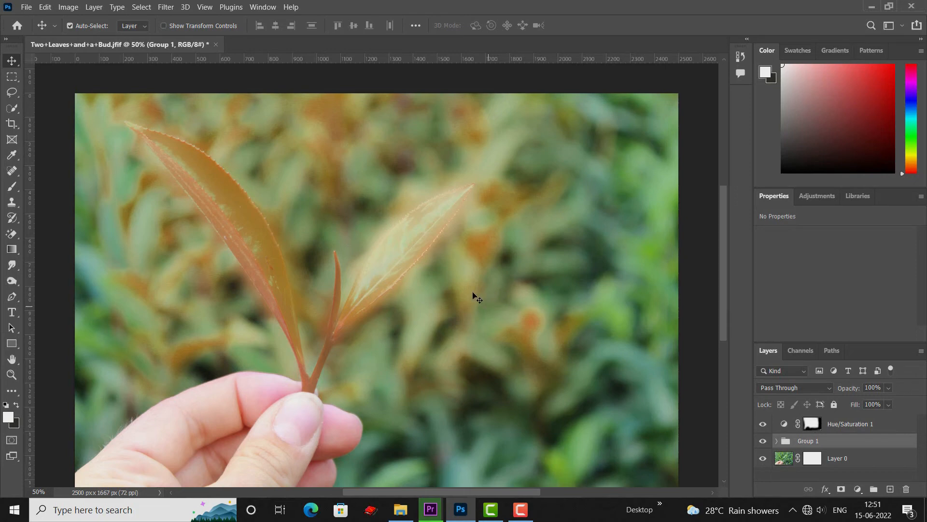
left_click(807, 423)
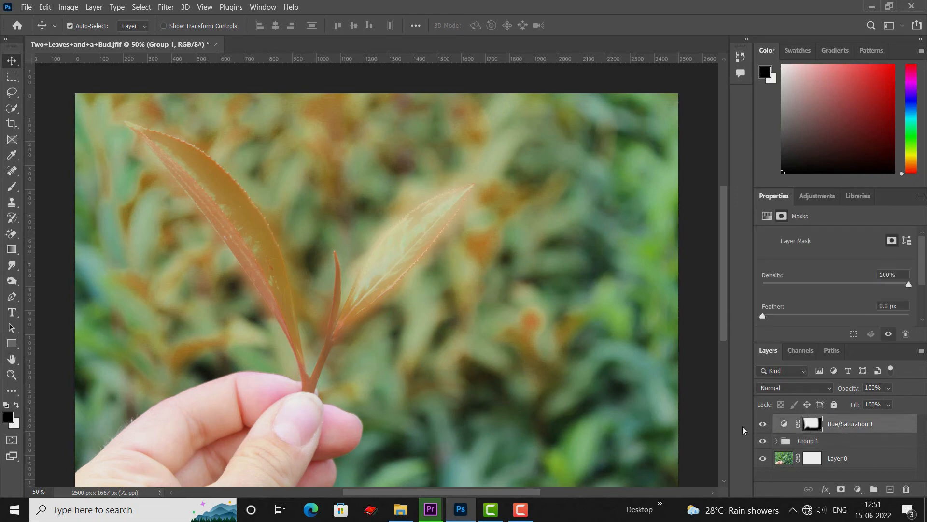
key("b")
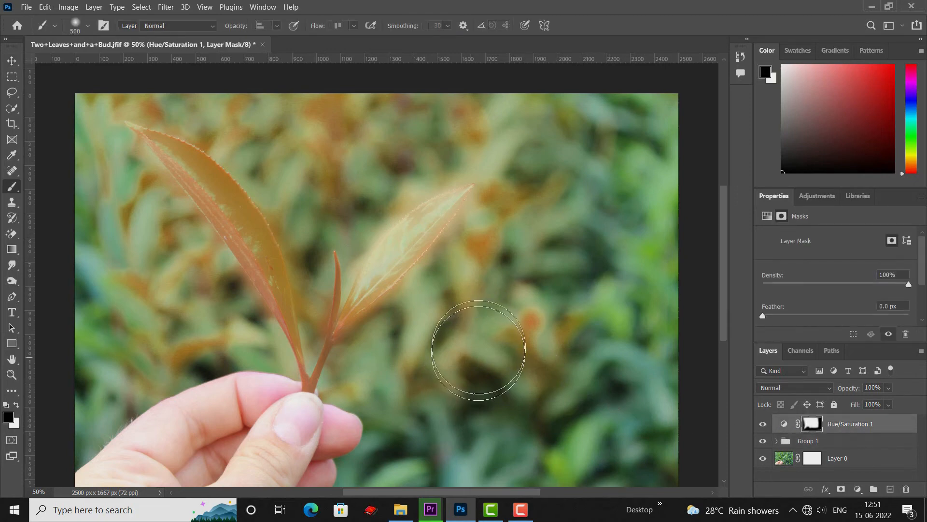
left_click(354, 25)
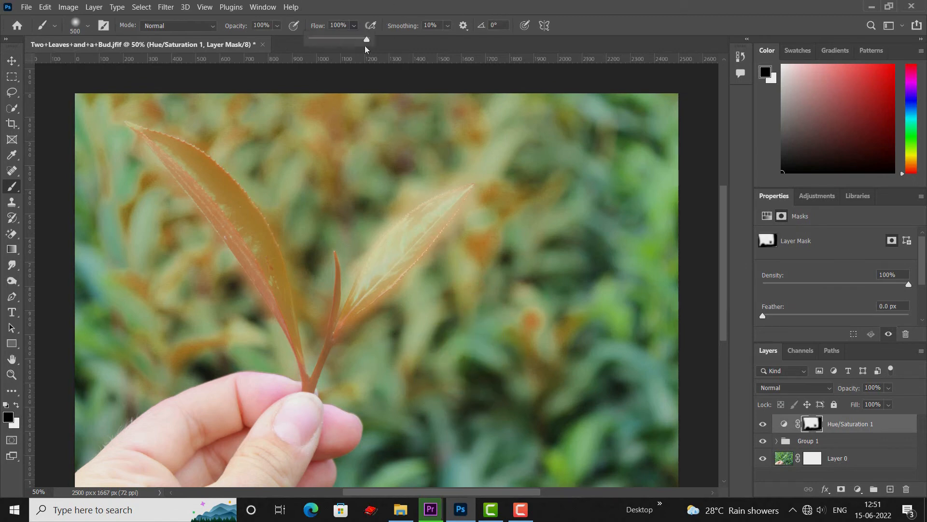
mouse_move(367, 39)
left_mouse_down()
mouse_move(329, 42)
mouse_move(370, 42)
left_mouse_up()
left_click(278, 25)
left_click_drag(290, 43, 253, 42)
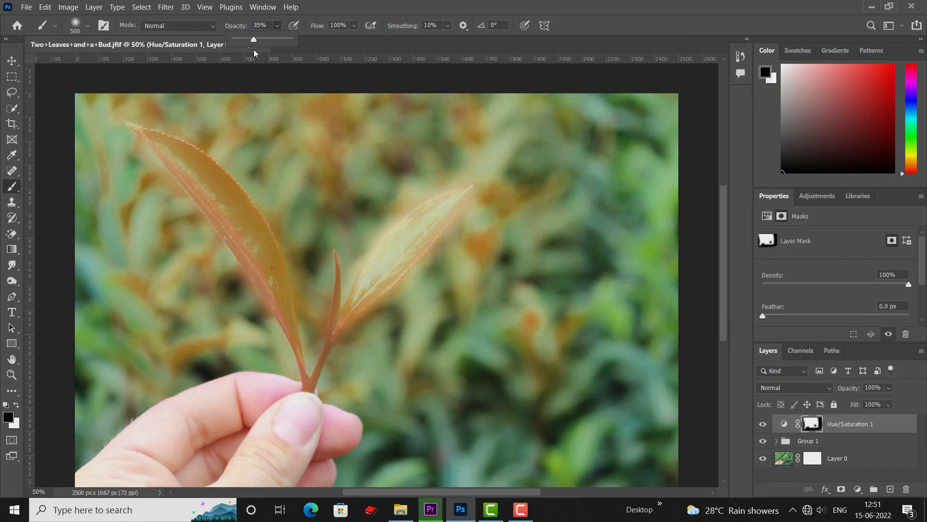
mouse_move(298, 113)
left_mouse_down()
mouse_move(371, 119)
mouse_move(319, 130)
mouse_move(329, 151)
mouse_move(432, 110)
mouse_move(474, 132)
mouse_move(484, 129)
mouse_move(459, 118)
mouse_move(535, 135)
mouse_move(548, 152)
mouse_move(541, 198)
mouse_move(509, 230)
mouse_move(513, 254)
mouse_move(485, 311)
mouse_move(498, 271)
mouse_move(538, 329)
mouse_move(546, 385)
mouse_move(561, 396)
mouse_move(559, 350)
mouse_move(512, 389)
mouse_move(395, 393)
mouse_move(415, 428)
mouse_move(401, 448)
mouse_move(310, 471)
mouse_move(153, 363)
mouse_move(157, 320)
mouse_move(202, 352)
mouse_move(188, 302)
mouse_move(137, 248)
mouse_move(100, 228)
mouse_move(74, 105)
mouse_move(322, 127)
mouse_move(328, 100)
mouse_move(318, 126)
mouse_move(348, 165)
mouse_move(355, 161)
mouse_move(340, 124)
mouse_move(257, 107)
mouse_move(436, 87)
mouse_move(550, 134)
mouse_move(554, 213)
mouse_move(506, 271)
mouse_move(483, 280)
mouse_move(525, 270)
mouse_move(506, 275)
mouse_move(535, 352)
mouse_move(467, 337)
mouse_move(420, 340)
mouse_move(419, 378)
mouse_move(513, 354)
mouse_move(584, 374)
mouse_move(382, 400)
mouse_move(401, 437)
mouse_move(294, 468)
mouse_move(157, 438)
mouse_move(149, 291)
mouse_move(201, 385)
mouse_move(138, 306)
left_mouse_up()
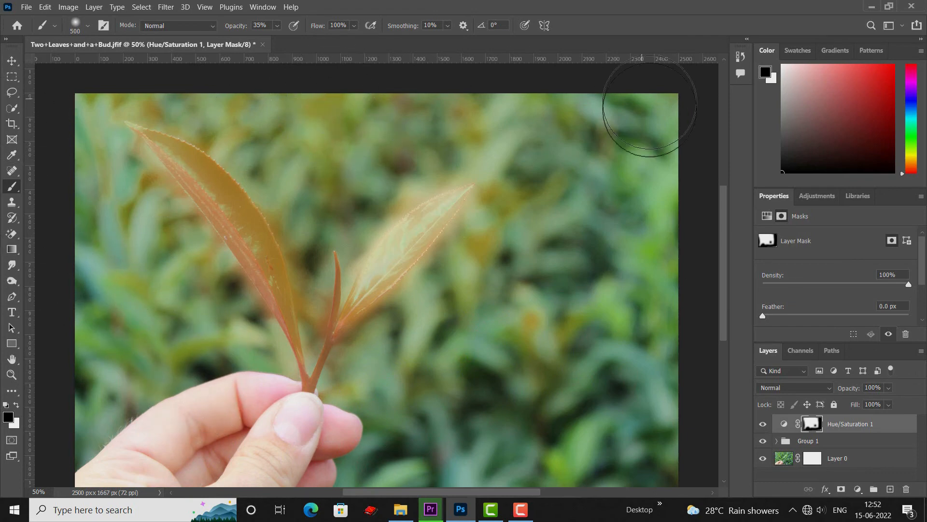
left_click(12, 60)
left_click(89, 91)
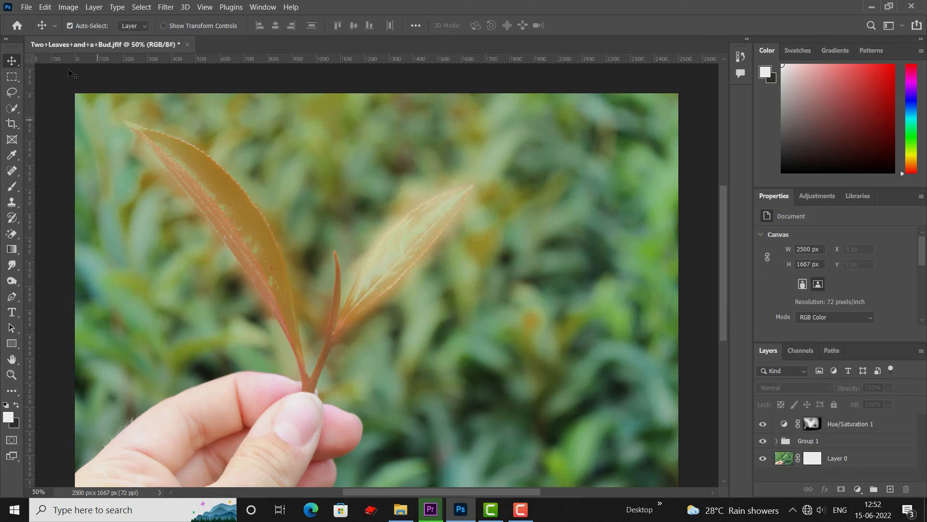
Step: Export the image as a JPG of Good quality named Two+Leaves+and+a+Bud to the Downloads folder
left_click(25, 9)
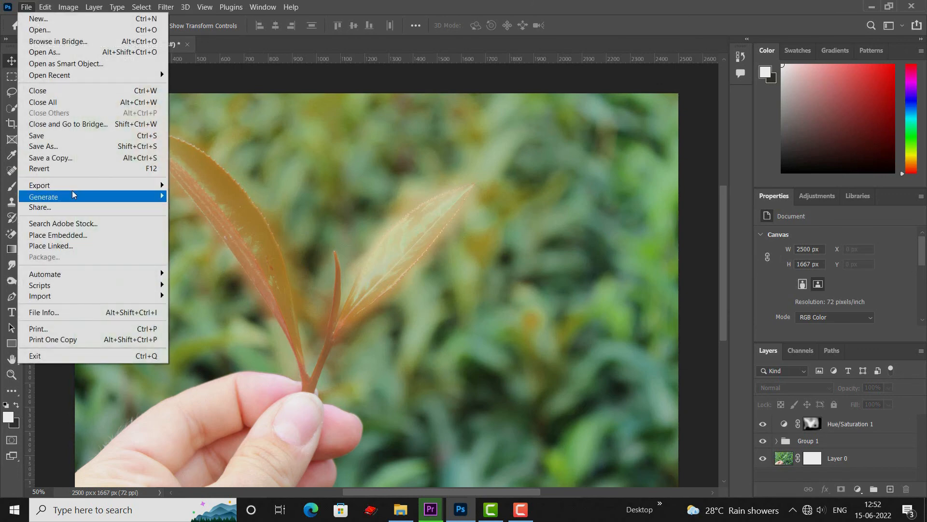
mouse_move(73, 189)
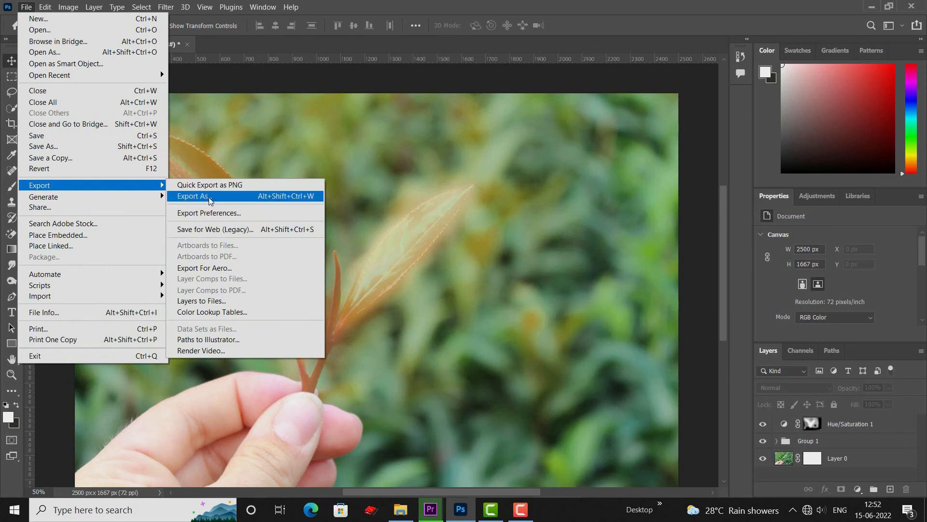
left_click(189, 197)
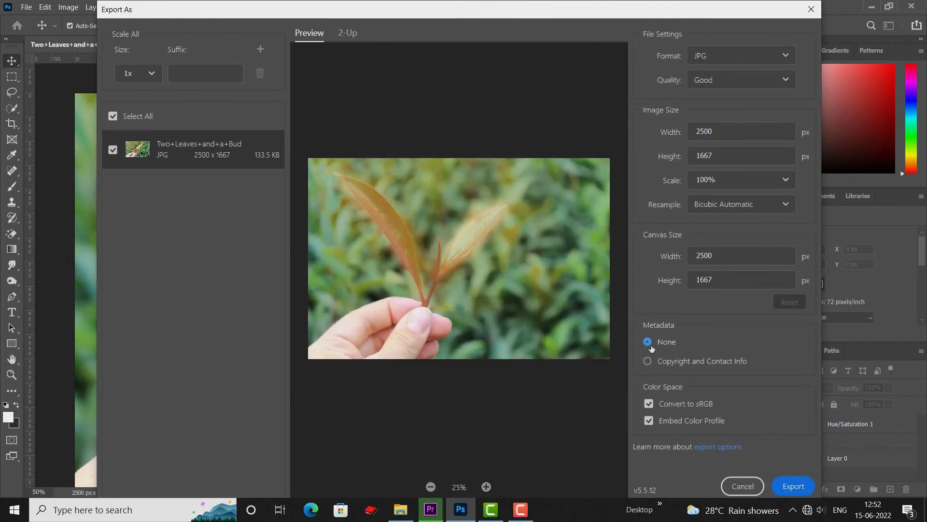
left_click(787, 492)
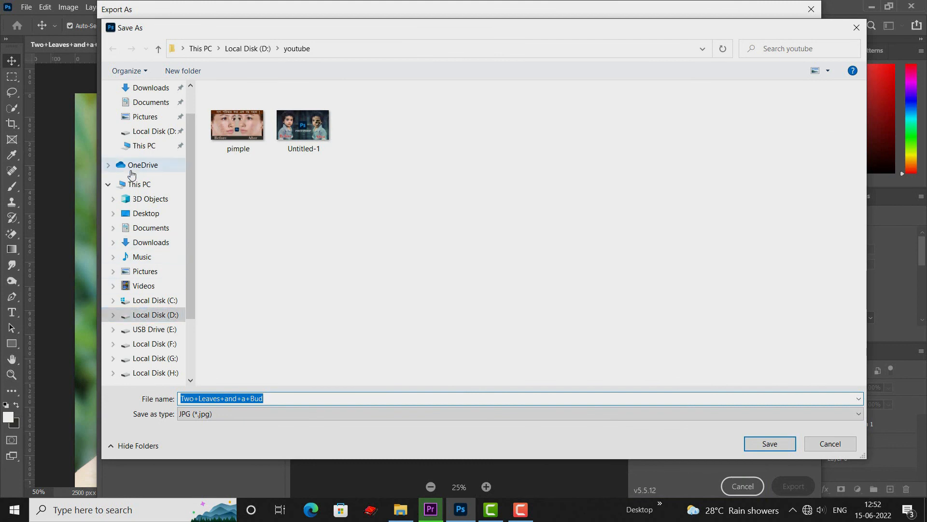
left_click(157, 90)
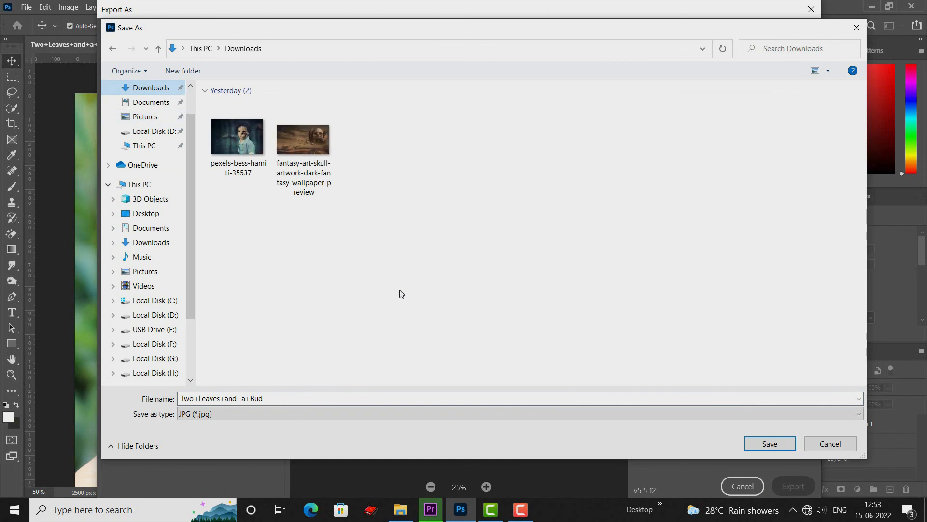
left_click(768, 443)
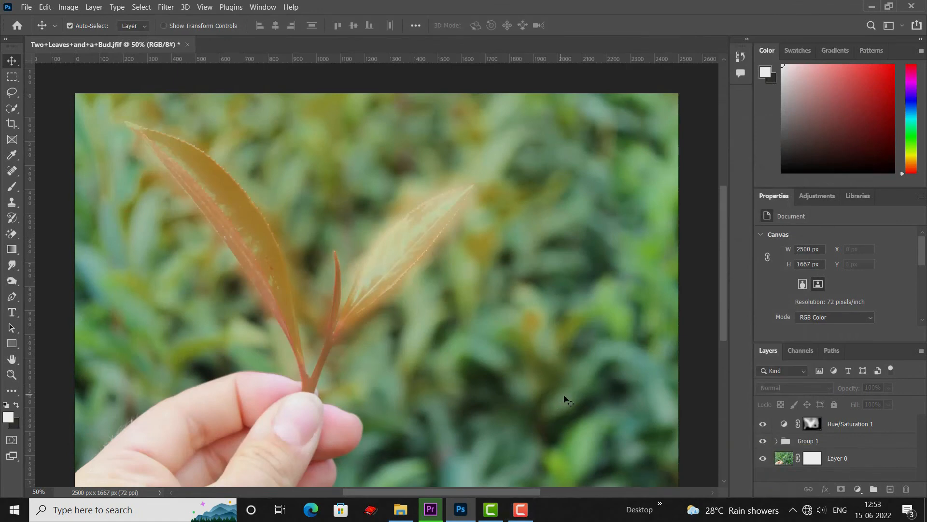
scroll(566, 399, "down", 1)
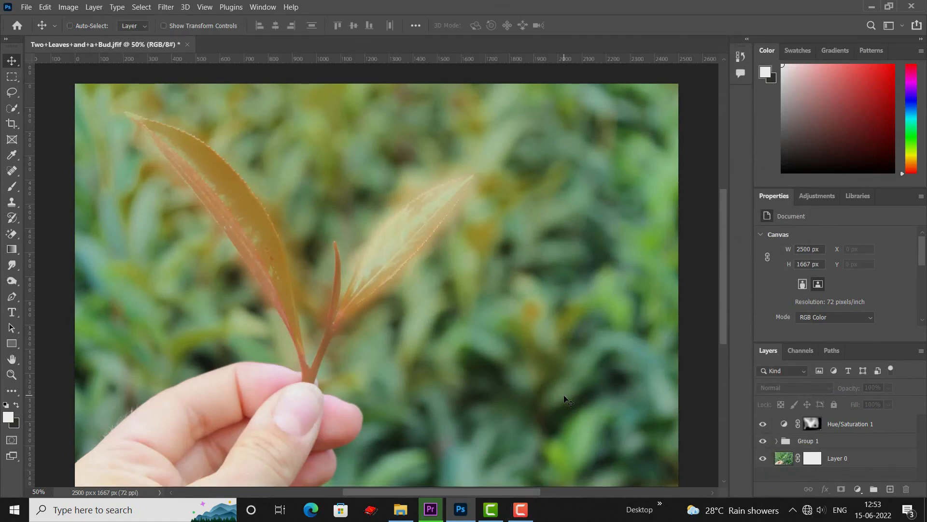